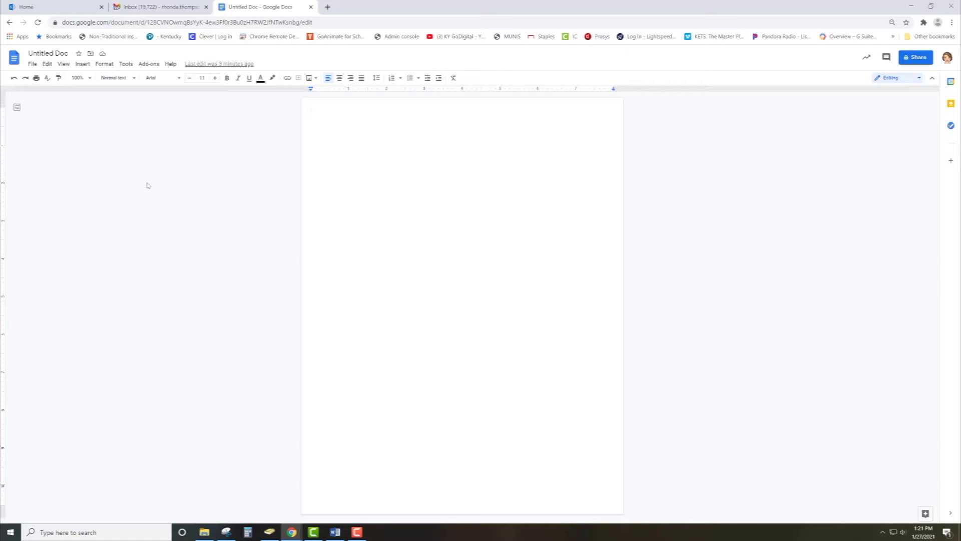
Step: Rename the document "BookTrailer Hyperdoc"
{"action": "left_click", "coordinate": [61, 53]}
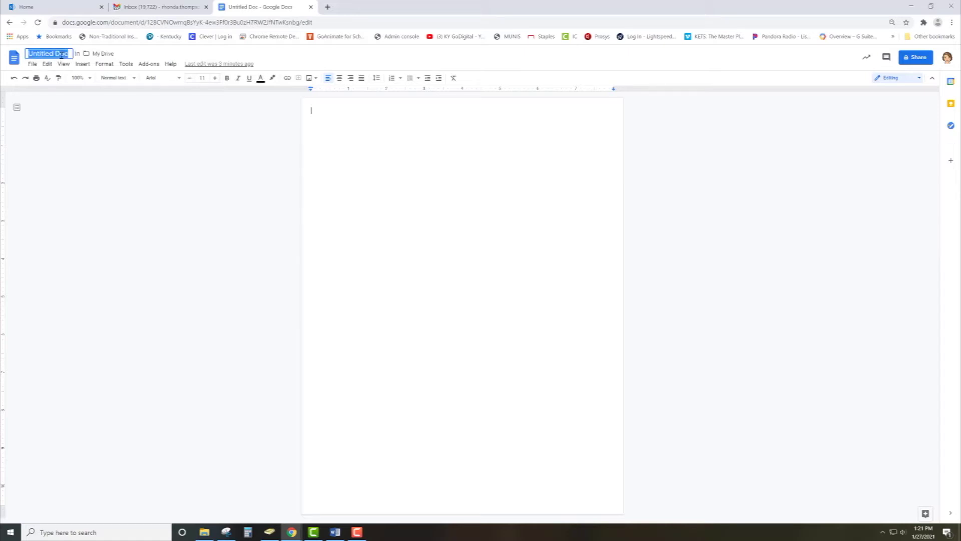
{"action": "type", "text": "BookTra"}
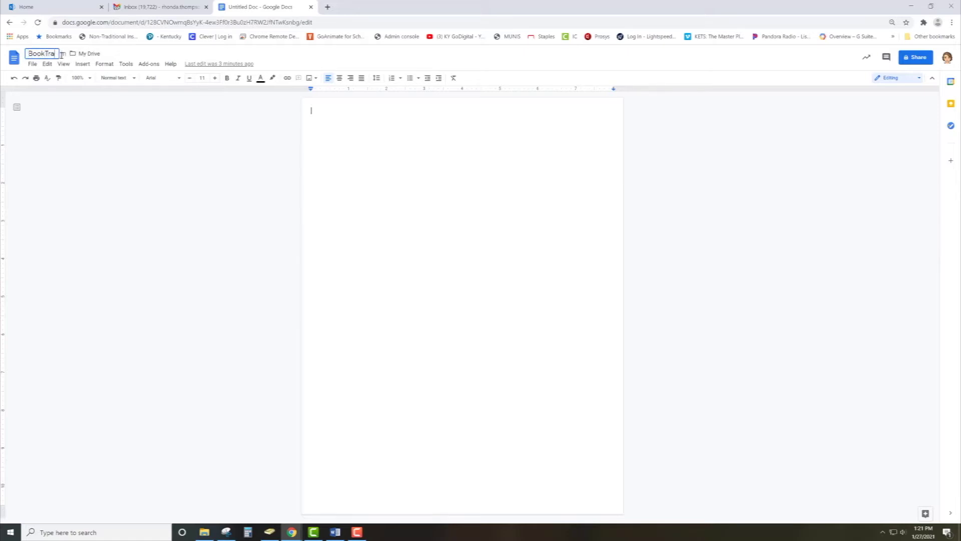
{"action": "type", "text": "iler Hyperdoc"}
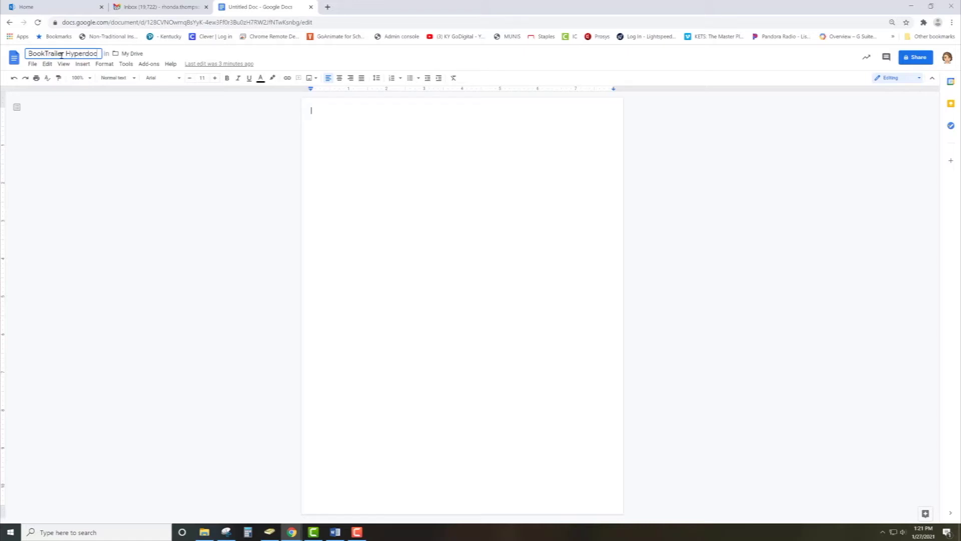
{"action": "left_click", "coordinate": [74, 99]}
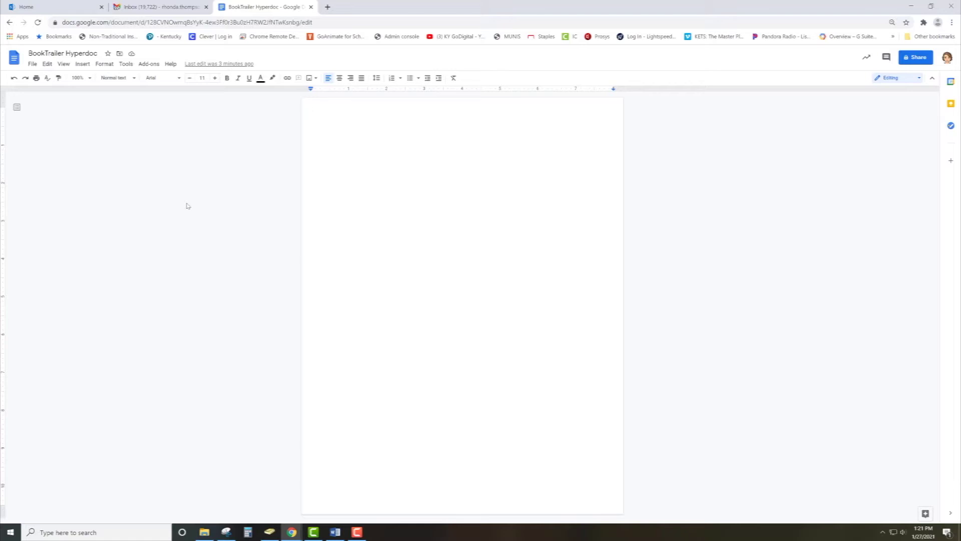
Step: Set the page color of the whole document to light gray 2
{"action": "left_click", "coordinate": [32, 63]}
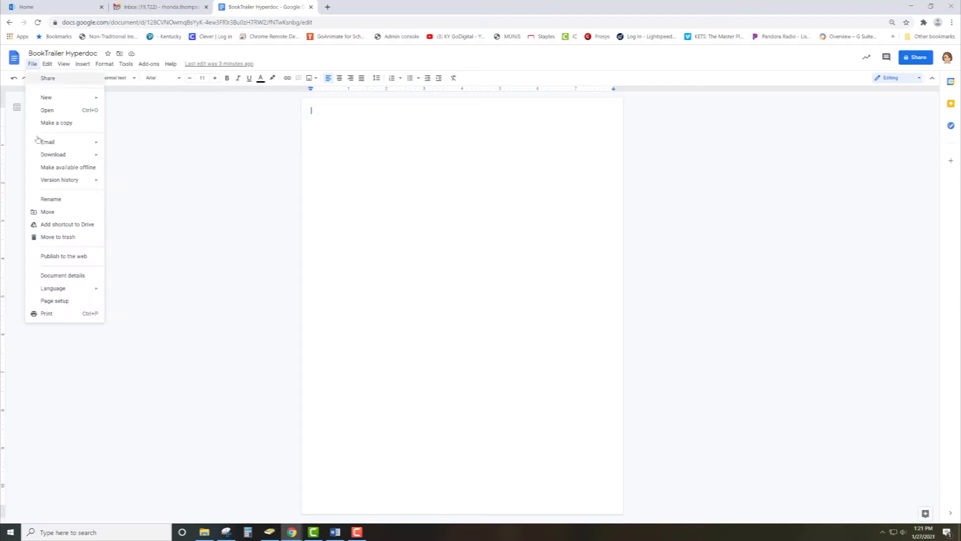
{"action": "left_click", "coordinate": [60, 301]}
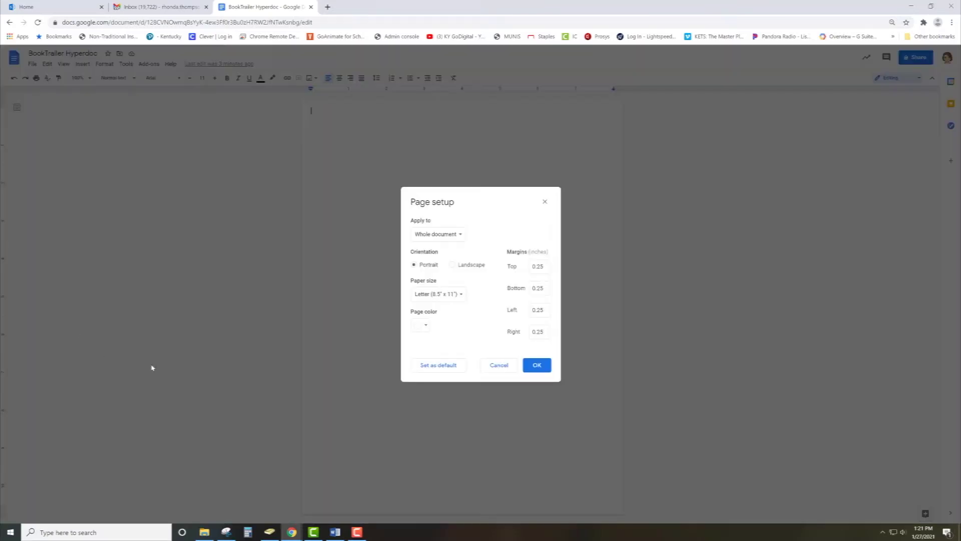
{"action": "left_click", "coordinate": [423, 325]}
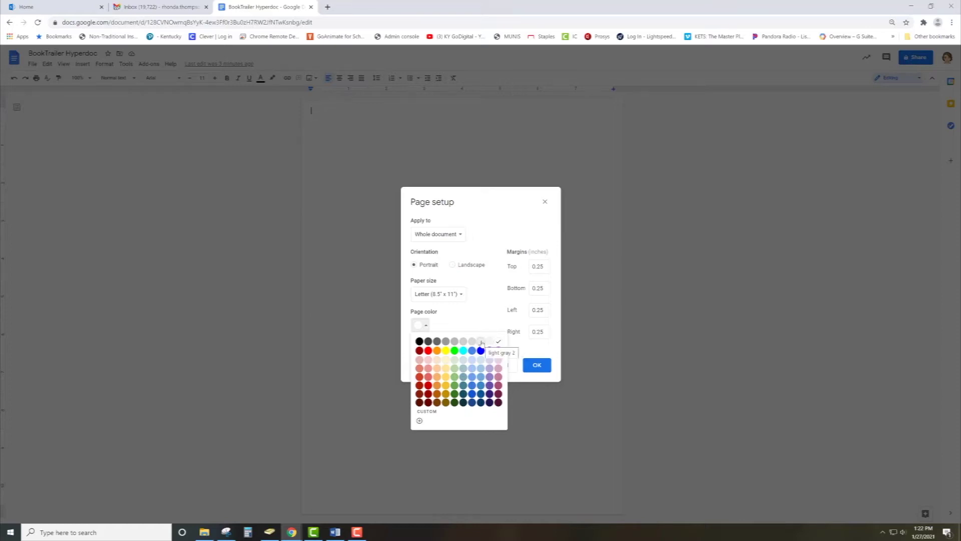
{"action": "left_click", "coordinate": [481, 341]}
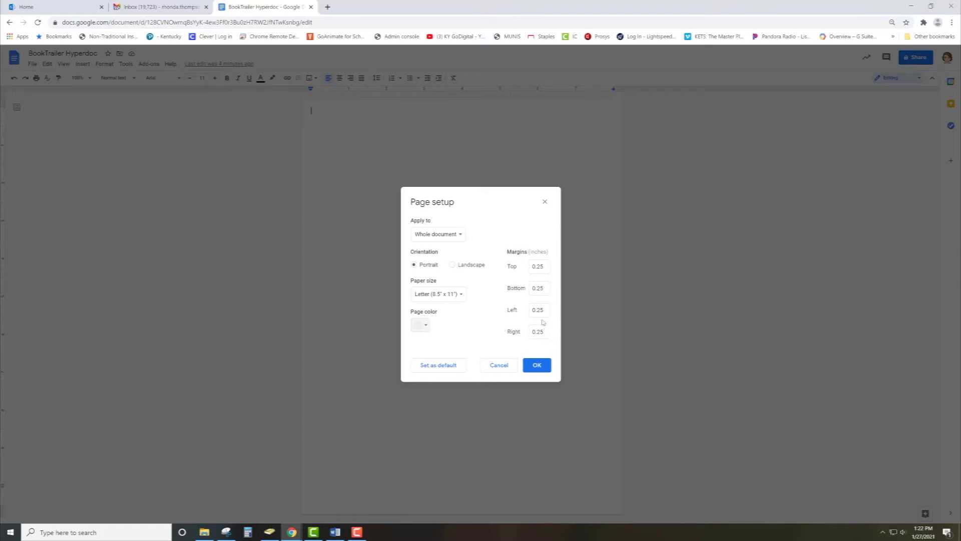
{"action": "left_click", "coordinate": [536, 365]}
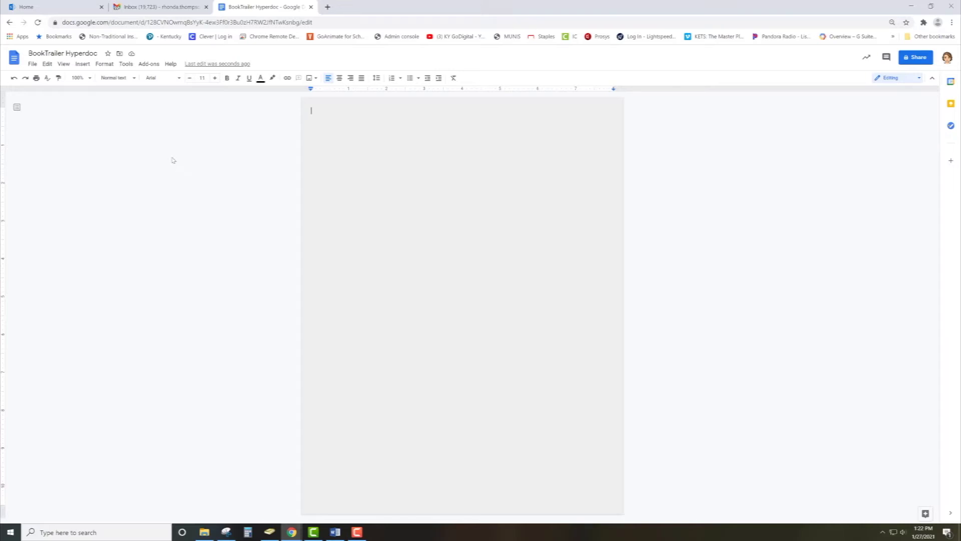
Step: Insert a table with 2 columns and 5 rows at the start of the document
{"action": "left_click", "coordinate": [86, 65]}
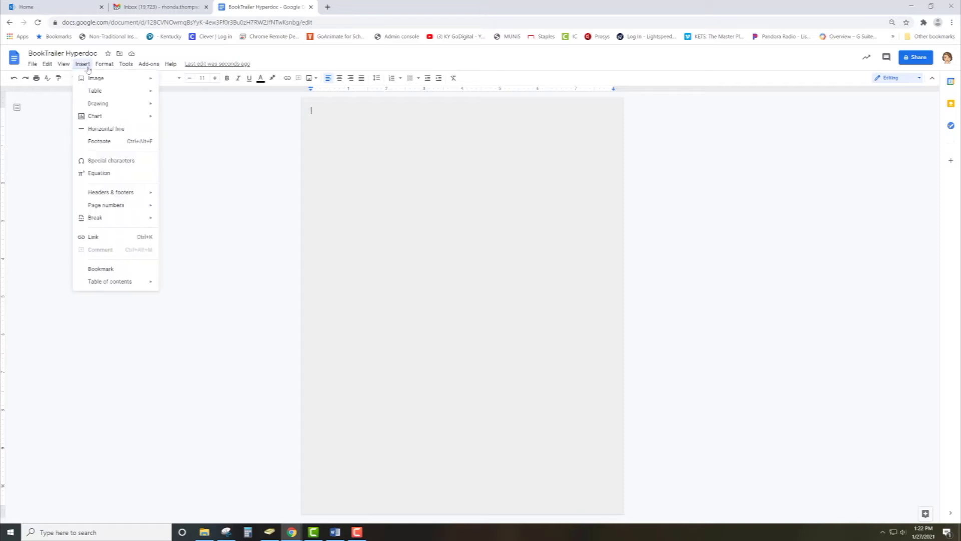
{"action": "mouse_move", "coordinate": [94, 92]}
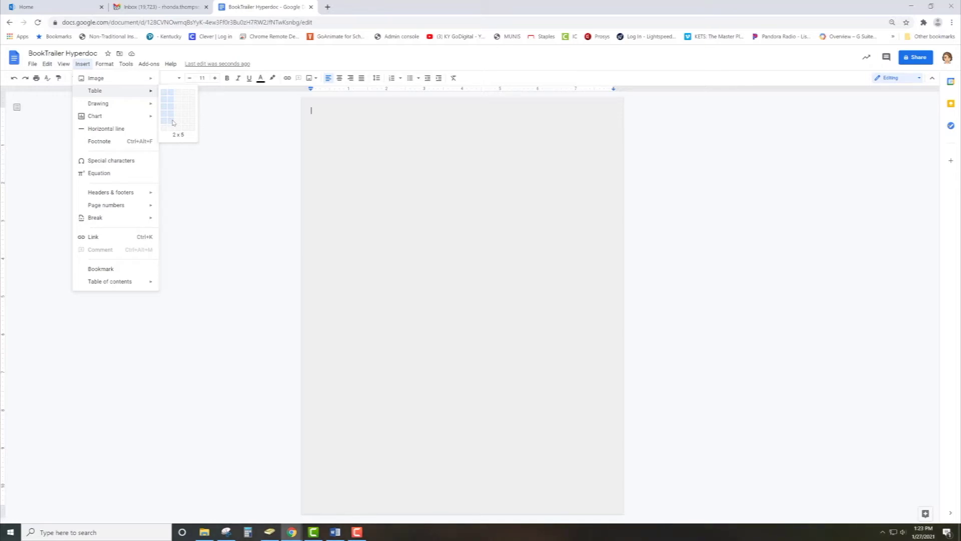
{"action": "left_click", "coordinate": [173, 123]}
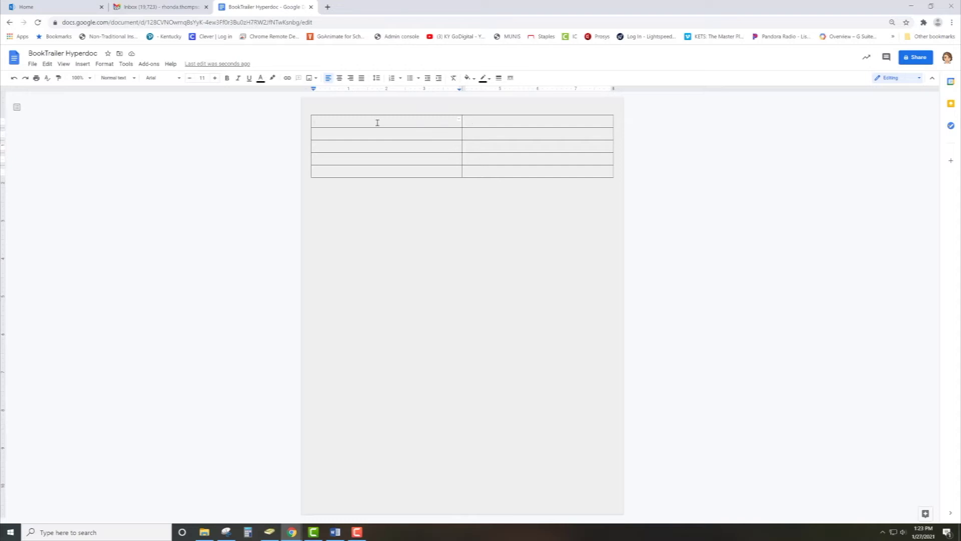
Step: Enter the title "Creating a Book Trailer for a Novel" in the first cell and merge the two cells of the table's first row
{"action": "type", "text": "Creating a Book Trailer for a Novel"}
{"action": "left_click_drag", "start_coordinate": [326, 121], "coordinate": [492, 118]}
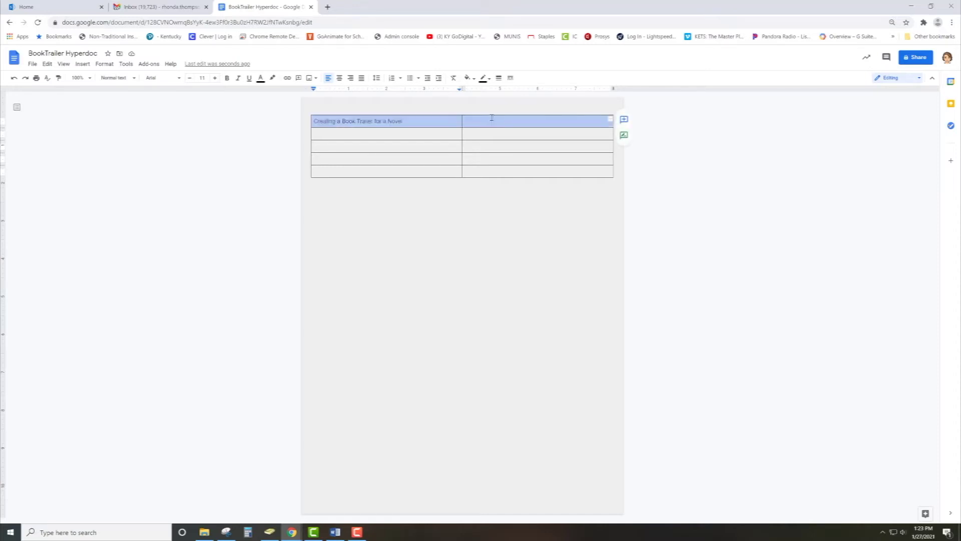
{"action": "right_click", "coordinate": [423, 121]}
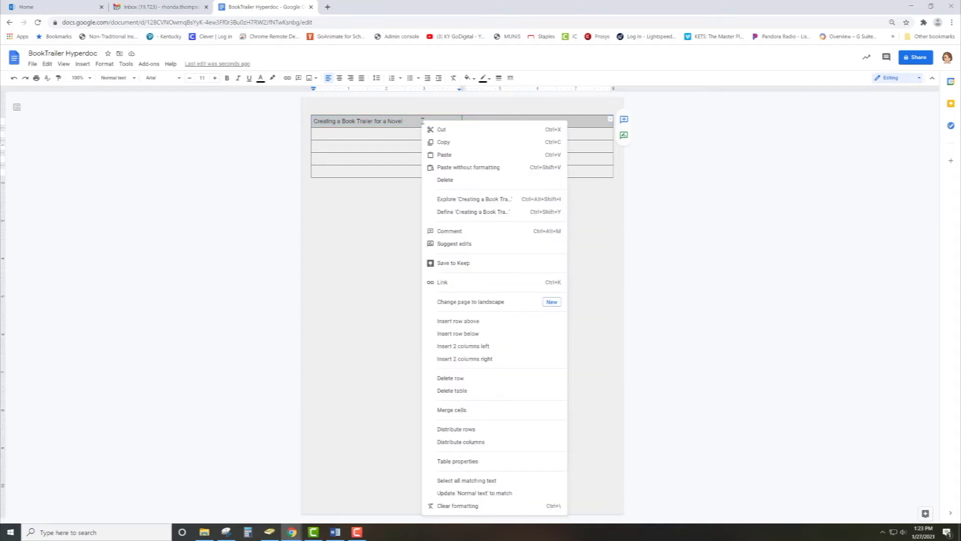
{"action": "left_click", "coordinate": [457, 410]}
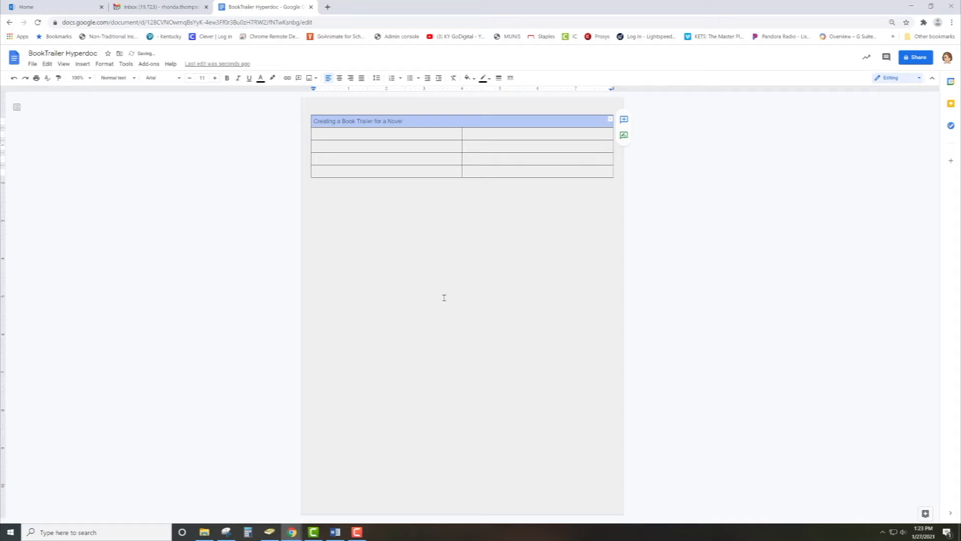
{"action": "left_click", "coordinate": [395, 152]}
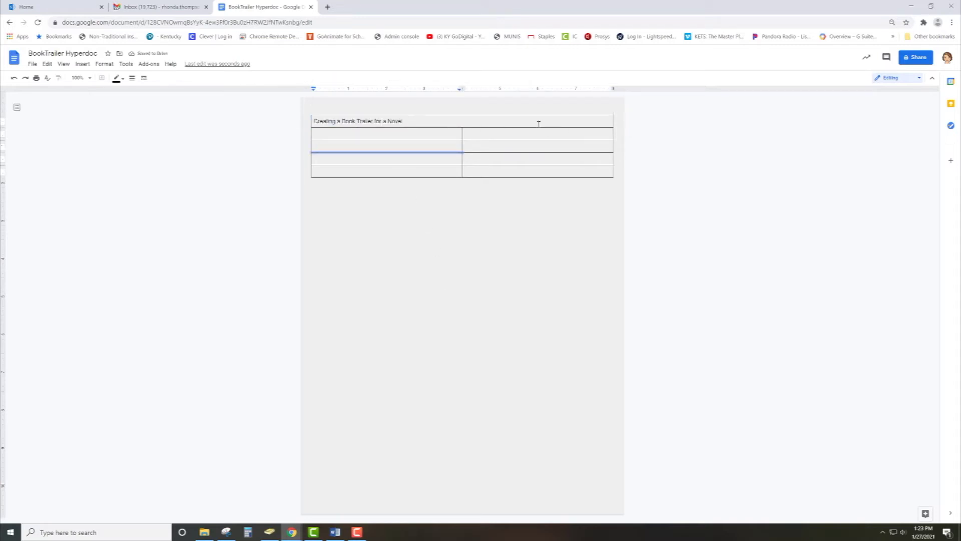
Step: Set the font of the title text in the table's first row to Architects Daughter
{"action": "triple_click", "coordinate": [387, 122]}
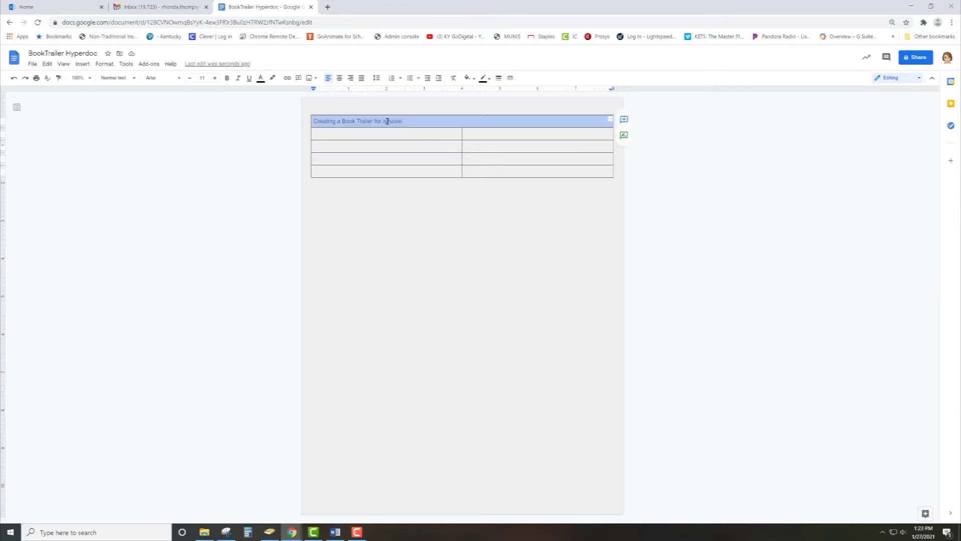
{"action": "left_click_drag", "start_coordinate": [408, 121], "coordinate": [311, 122]}
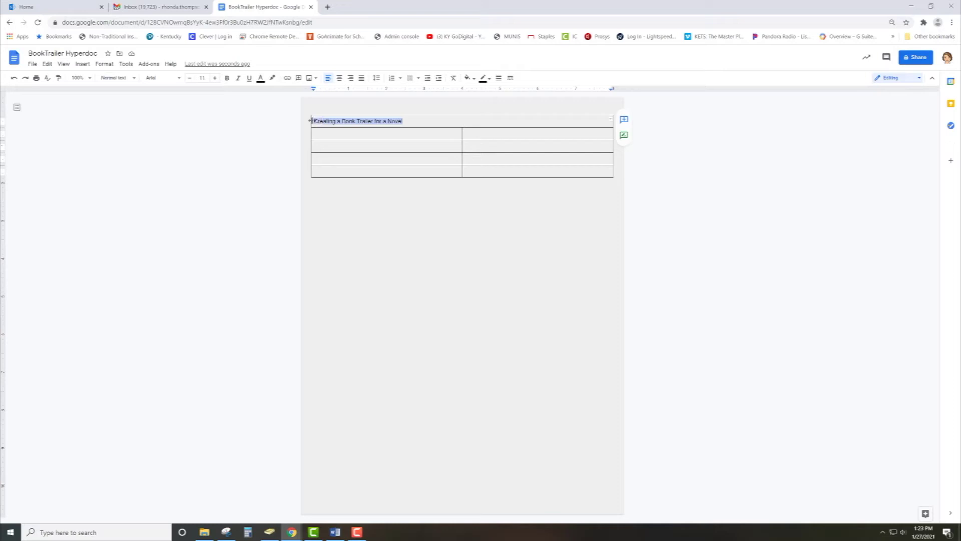
{"action": "left_click", "coordinate": [179, 78]}
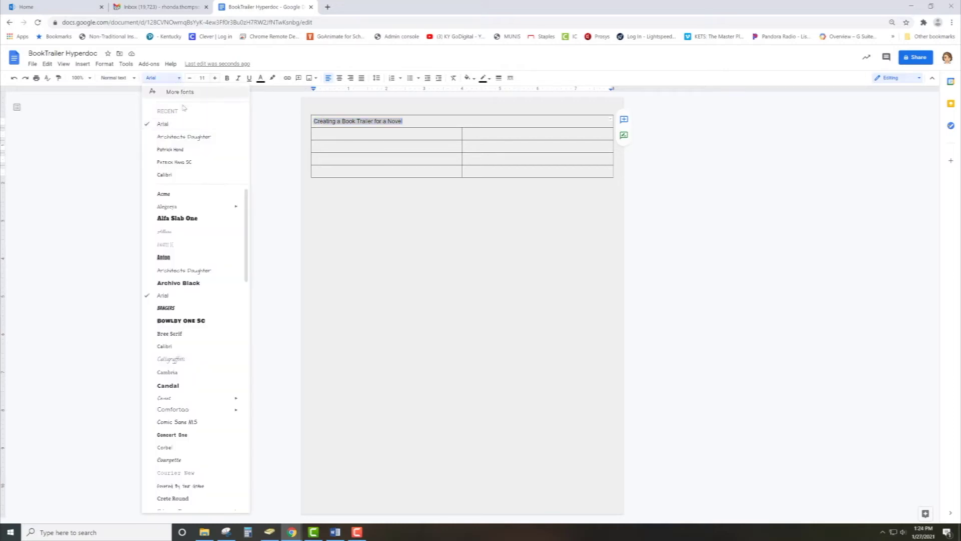
{"action": "left_click", "coordinate": [185, 137]}
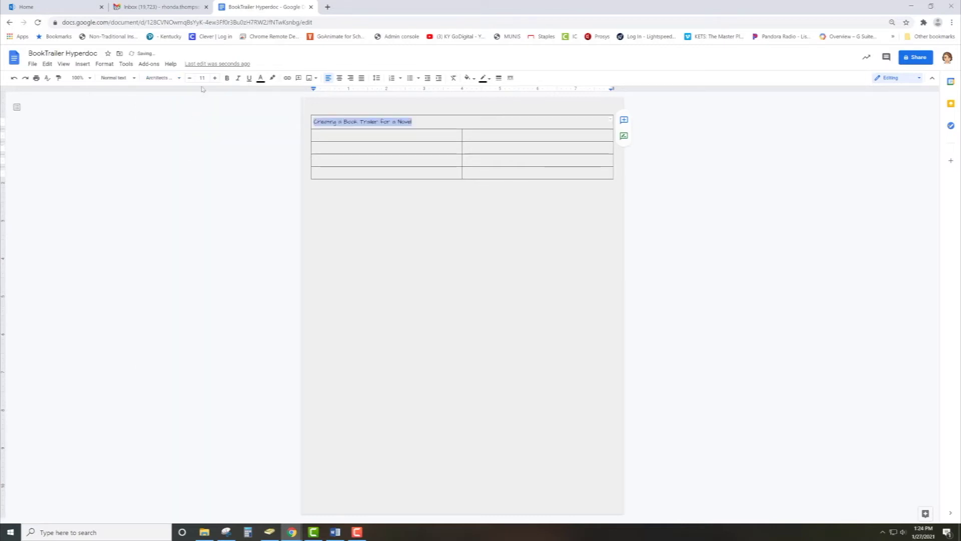
Step: Increase the font size of the table's title text to 23
{"action": "left_click", "coordinate": [214, 78]}
{"action": "left_click", "coordinate": [215, 78]}
{"action": "left_click", "coordinate": [215, 78]}
{"action": "left_click", "coordinate": [214, 78]}
{"action": "left_click", "coordinate": [214, 78]}
{"action": "left_click", "coordinate": [215, 78]}
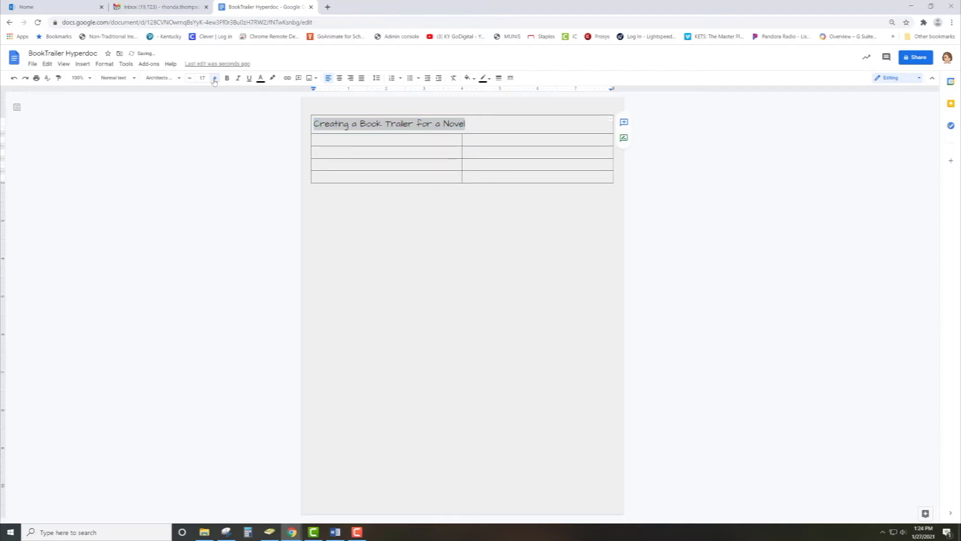
{"action": "left_click", "coordinate": [215, 78]}
{"action": "left_click", "coordinate": [215, 78]}
{"action": "left_click", "coordinate": [215, 79]}
{"action": "left_click", "coordinate": [215, 78]}
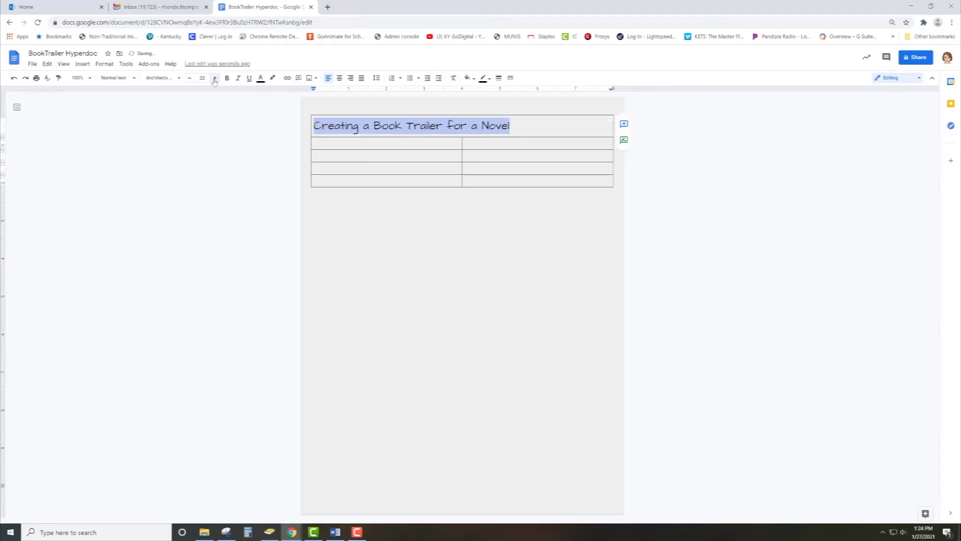
{"action": "left_click", "coordinate": [214, 78]}
Step: Make the table's title text bold and center it in its cell
{"action": "left_click", "coordinate": [227, 78]}
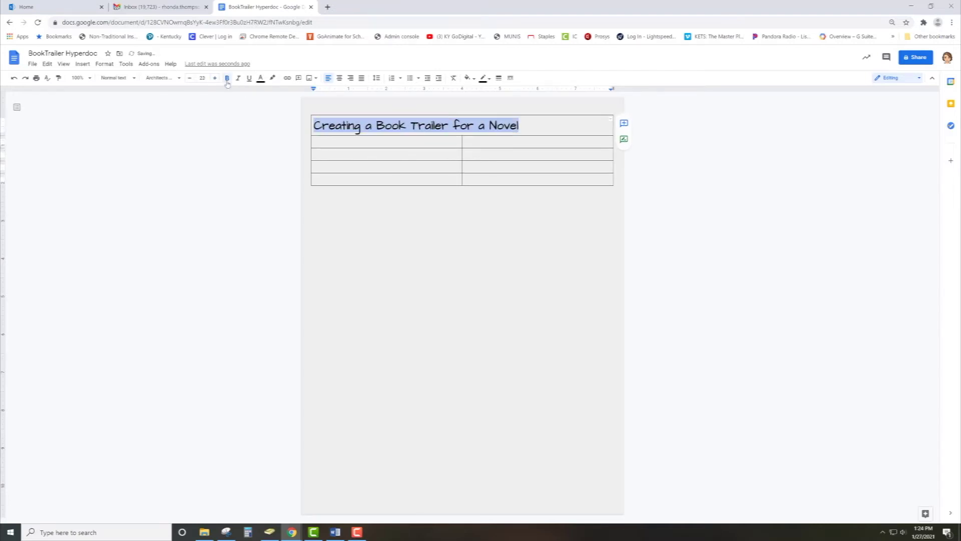
{"action": "left_click", "coordinate": [339, 80]}
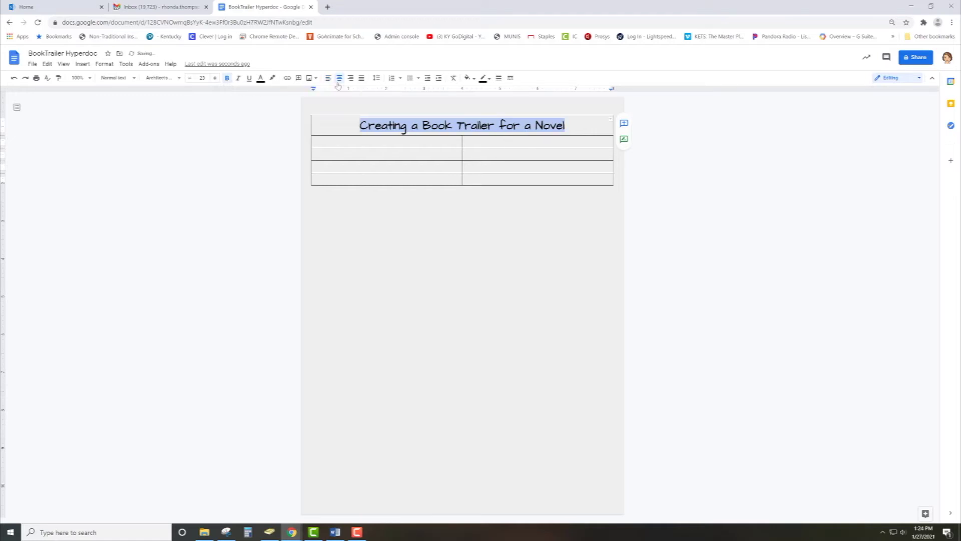
Step: Fill the background of the title cell with a dark shade of blue
{"action": "left_click", "coordinate": [358, 129]}
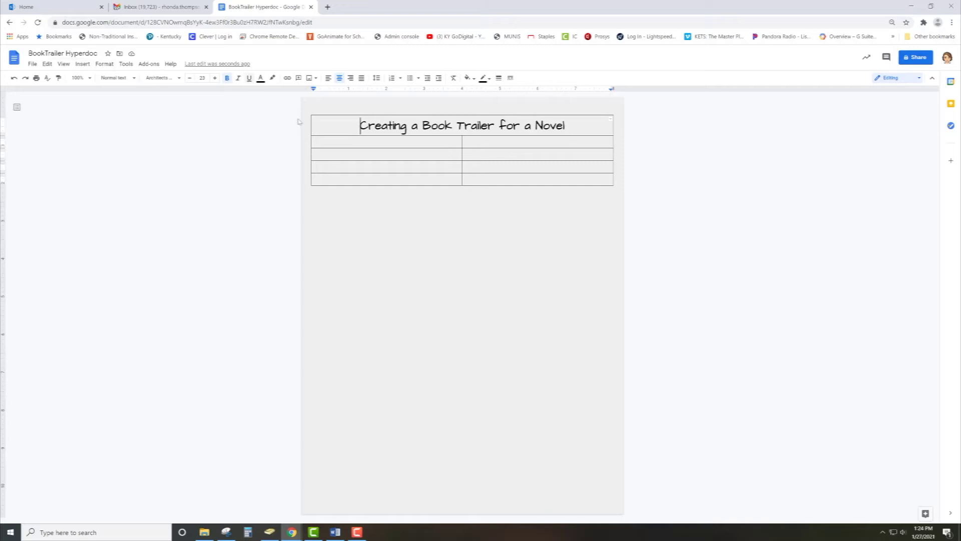
{"action": "left_click", "coordinate": [474, 79]}
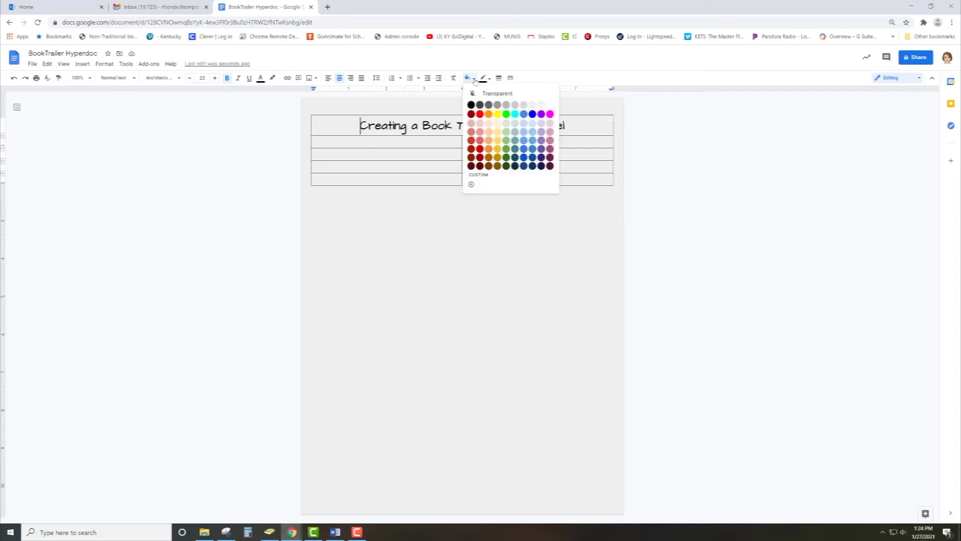
{"action": "left_click", "coordinate": [524, 158]}
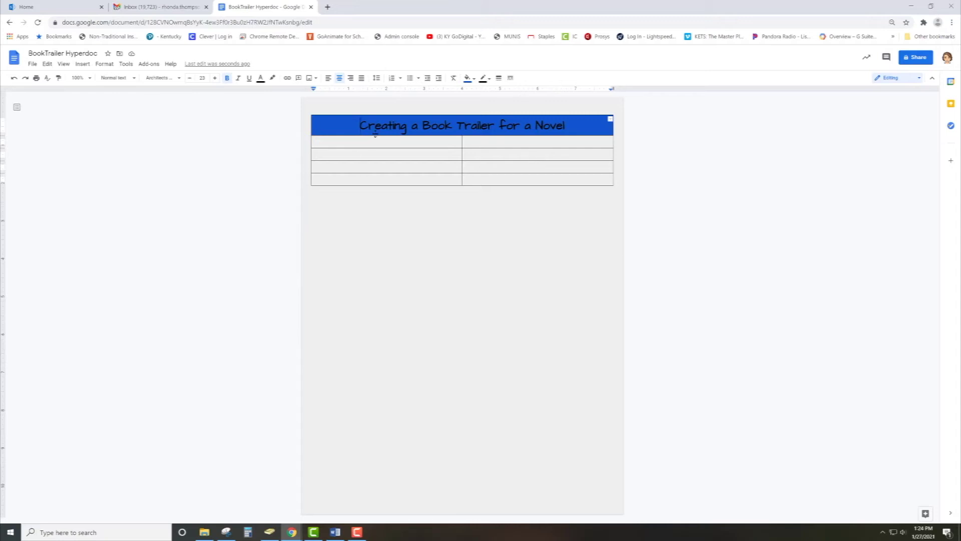
Step: Color the title text white and break it onto a second line before "for a Novel"
{"action": "left_click_drag", "start_coordinate": [359, 125], "coordinate": [569, 126]}
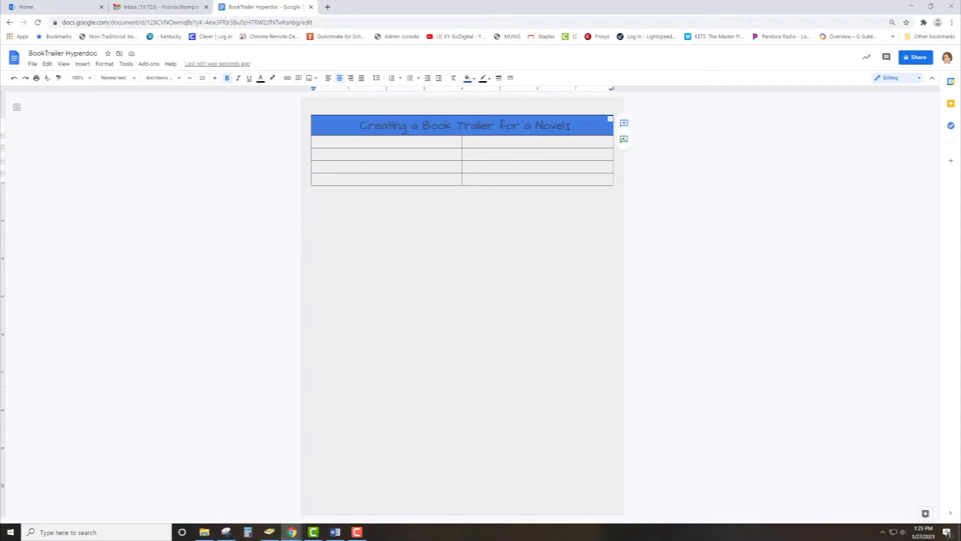
{"action": "left_click", "coordinate": [478, 124]}
{"action": "left_click_drag", "start_coordinate": [359, 125], "coordinate": [564, 126]}
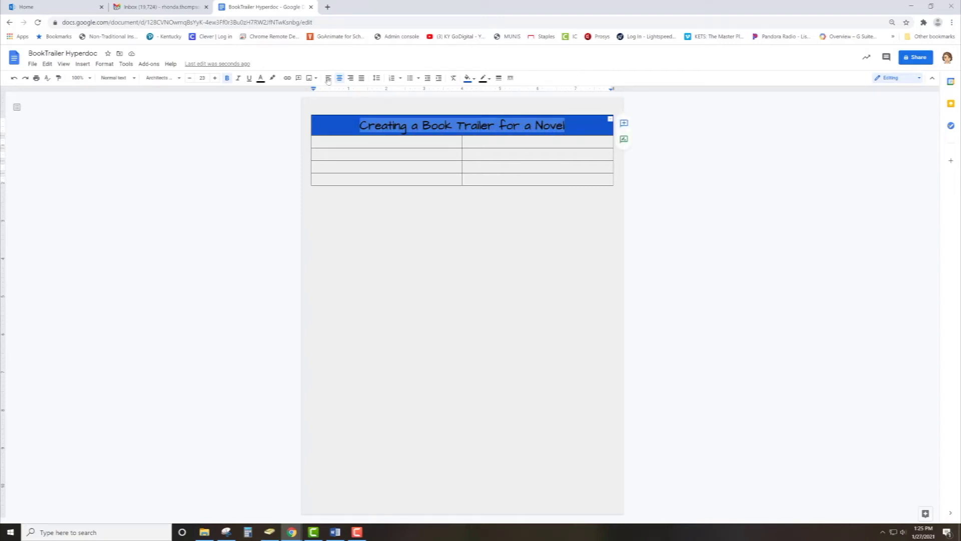
{"action": "left_click", "coordinate": [260, 78]}
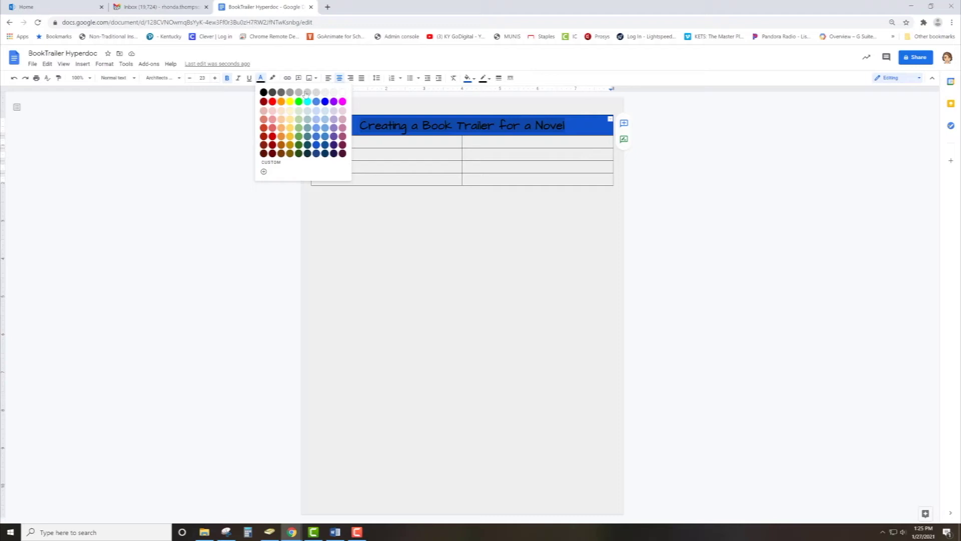
{"action": "left_click", "coordinate": [343, 92]}
{"action": "left_click", "coordinate": [372, 140]}
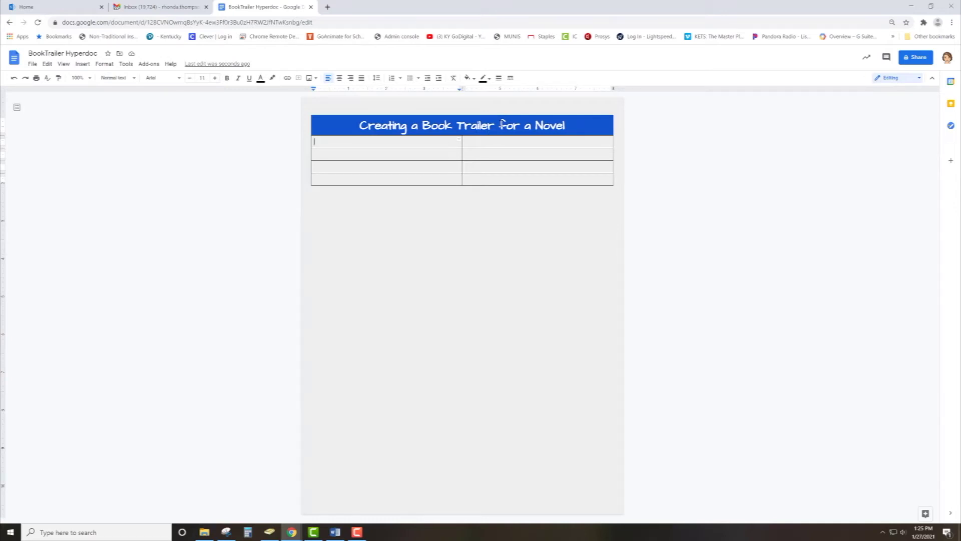
{"action": "left_click", "coordinate": [501, 125]}
{"action": "key", "text": "Return"}
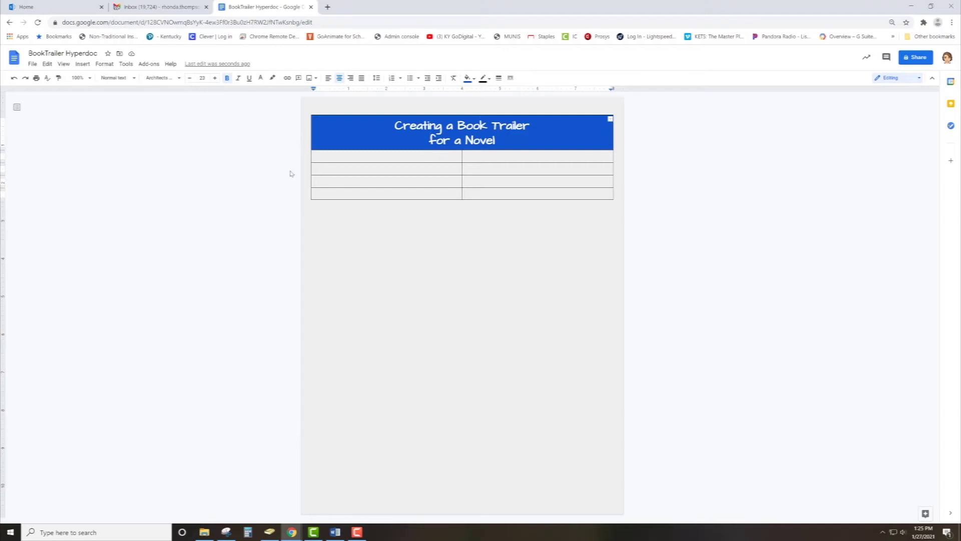
Step: Enter "ENGAGE" in the first cell of the table's second row and "YOUR TASK" in the cell beside it
{"action": "left_click", "coordinate": [330, 156]}
{"action": "type", "text": "ENGAGE"}
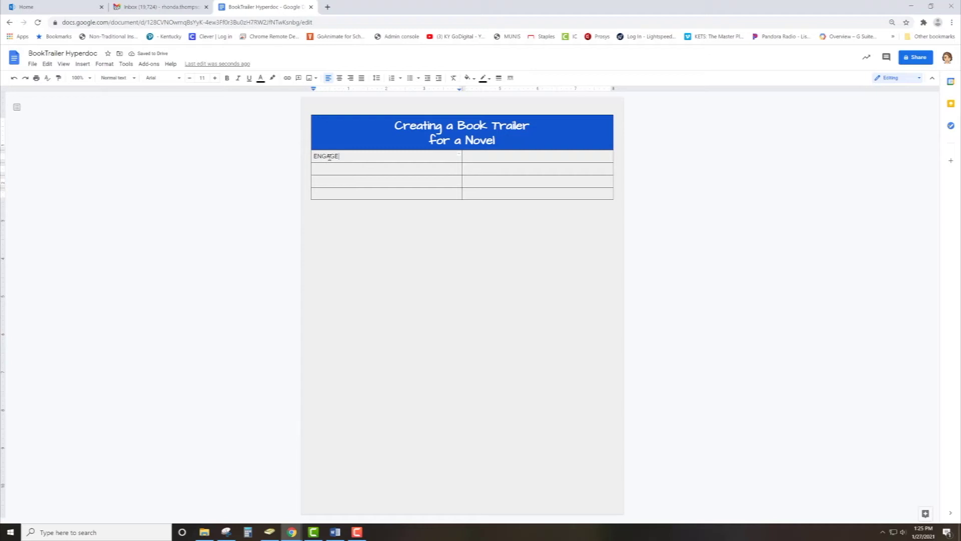
{"action": "key", "text": "Tab"}
{"action": "type", "text": "YOUR TASK"}
Step: Fill the background of the "ENGAGE" cell with red
{"action": "left_click", "coordinate": [366, 155]}
{"action": "left_click", "coordinate": [467, 77]}
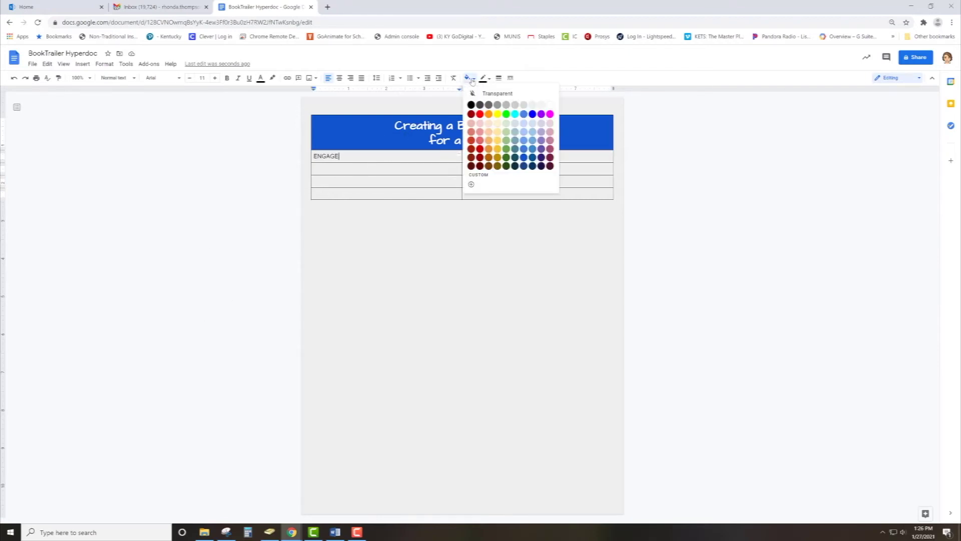
{"action": "left_click", "coordinate": [479, 114]}
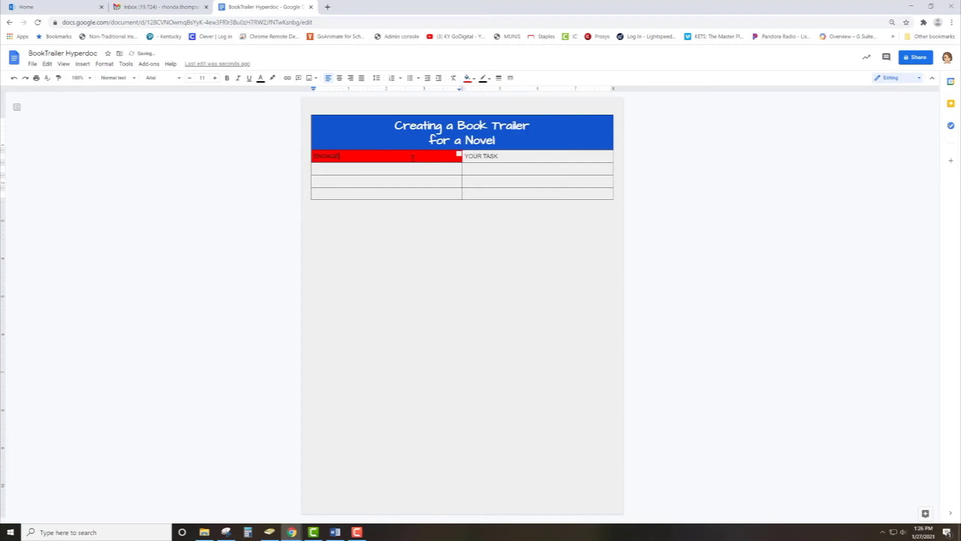
Step: Fill both heading cells, "ENGAGE" and "YOUR TASK", with a dark red background
{"action": "left_click_drag", "start_coordinate": [416, 157], "coordinate": [512, 151]}
{"action": "left_click", "coordinate": [467, 77]}
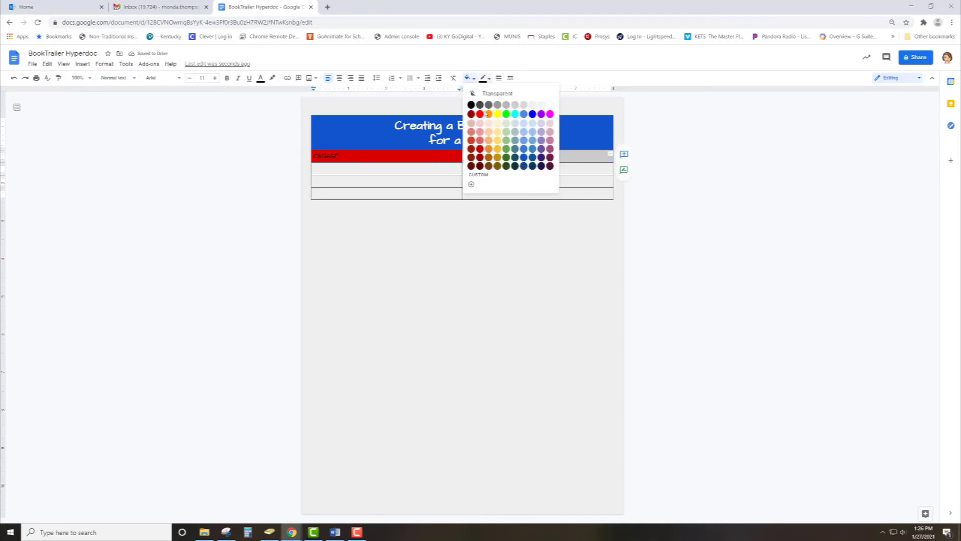
{"action": "left_click", "coordinate": [481, 149]}
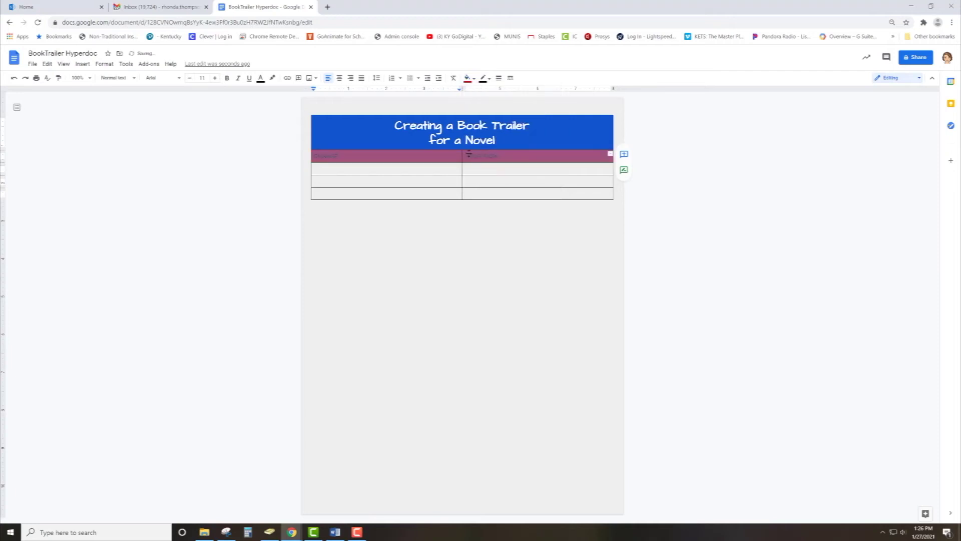
{"action": "left_click", "coordinate": [451, 188]}
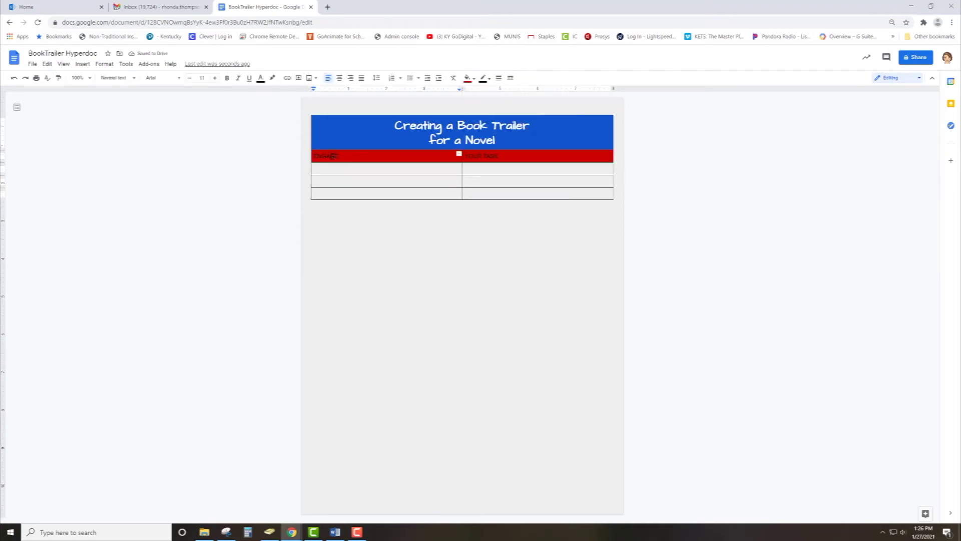
Step: Format the "ENGAGE" and "YOUR TASK" headings in Architects Daughter, size 14, bold and centered
{"action": "double_click", "coordinate": [330, 156]}
{"action": "left_click", "coordinate": [317, 156]}
{"action": "left_click_drag", "start_coordinate": [315, 156], "coordinate": [500, 155]}
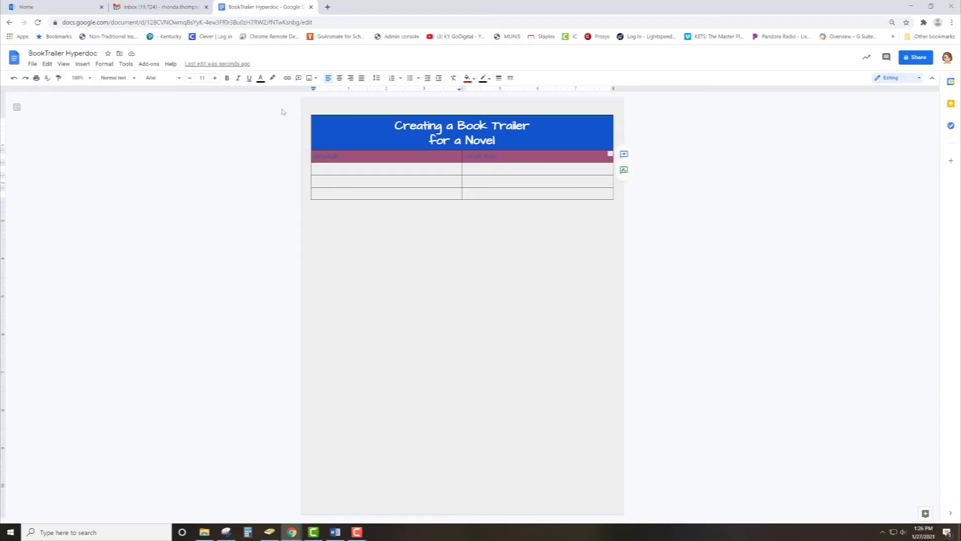
{"action": "left_click", "coordinate": [179, 78]}
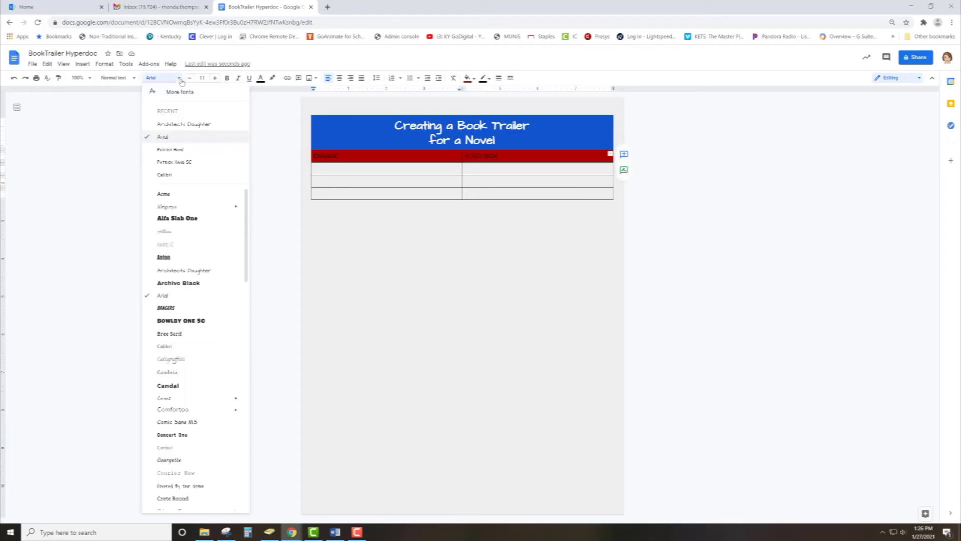
{"action": "left_click", "coordinate": [182, 125]}
{"action": "left_click", "coordinate": [216, 78]}
{"action": "left_click", "coordinate": [215, 78]}
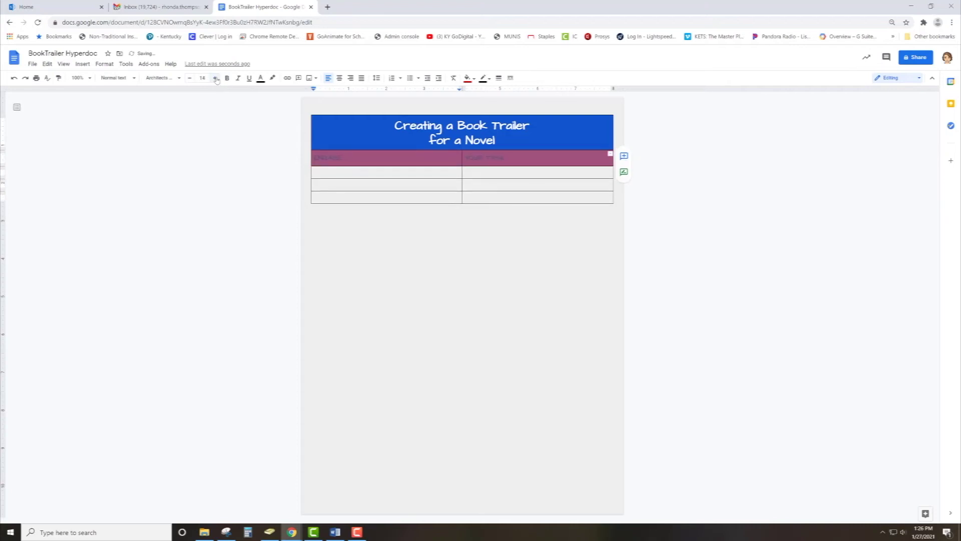
{"action": "left_click", "coordinate": [226, 78]}
{"action": "left_click", "coordinate": [341, 78]}
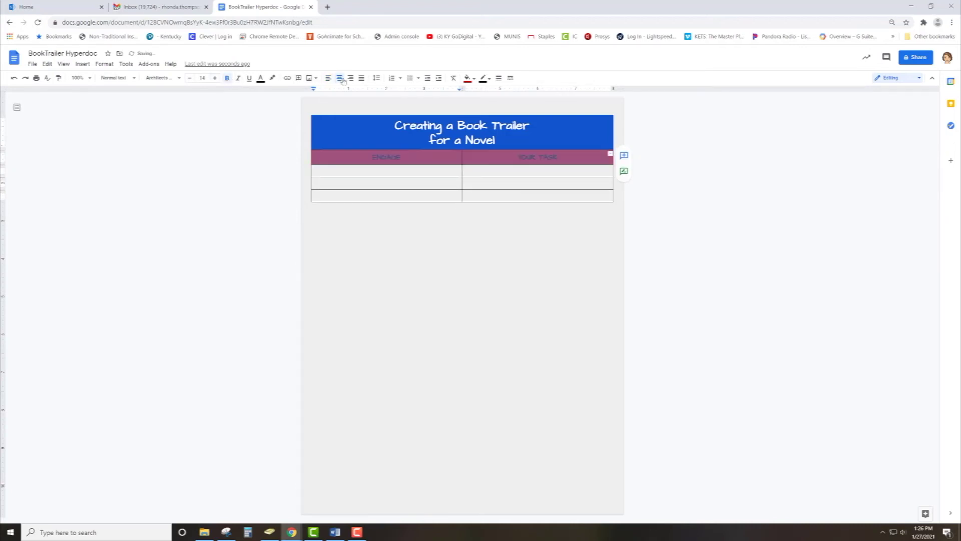
Step: Enter "Watch the movie trailer UP" in the cell below "ENGAGE" and add a new line after it
{"action": "left_click", "coordinate": [385, 170]}
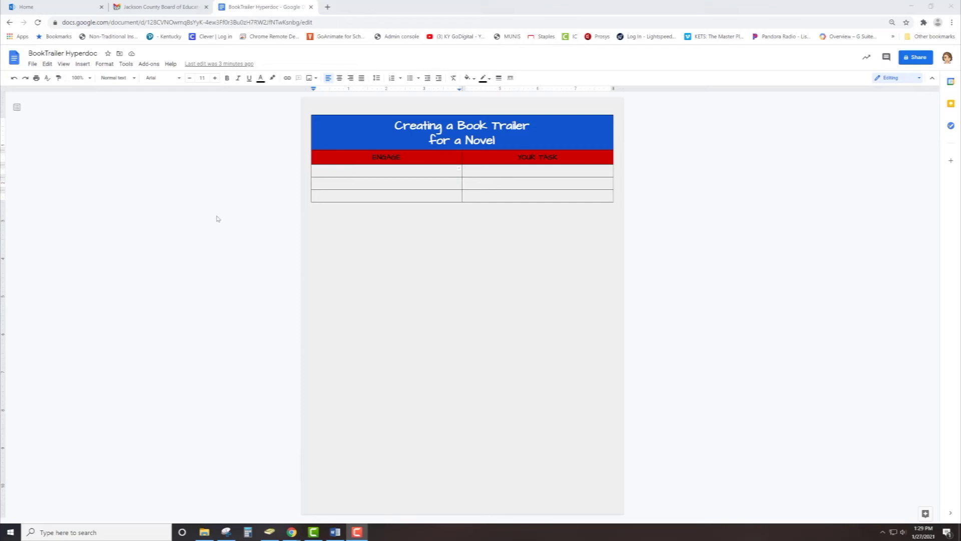
{"action": "left_click", "coordinate": [337, 174]}
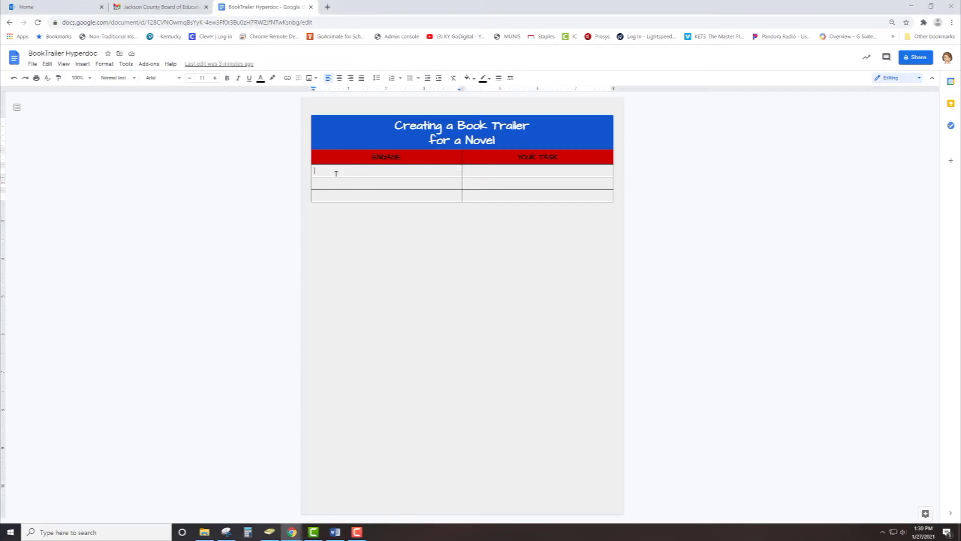
{"action": "type", "text": "Watch the movie trailer UP"}
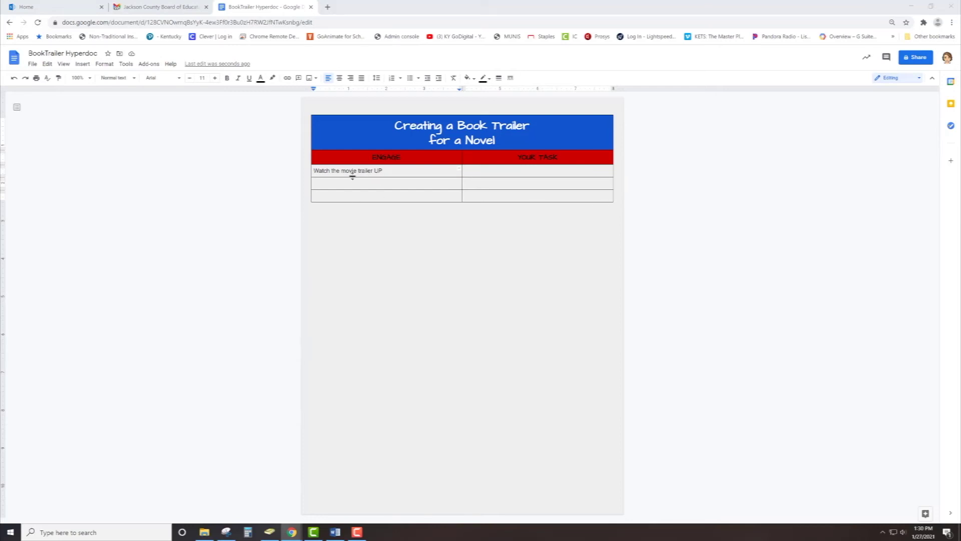
{"action": "left_click", "coordinate": [400, 172]}
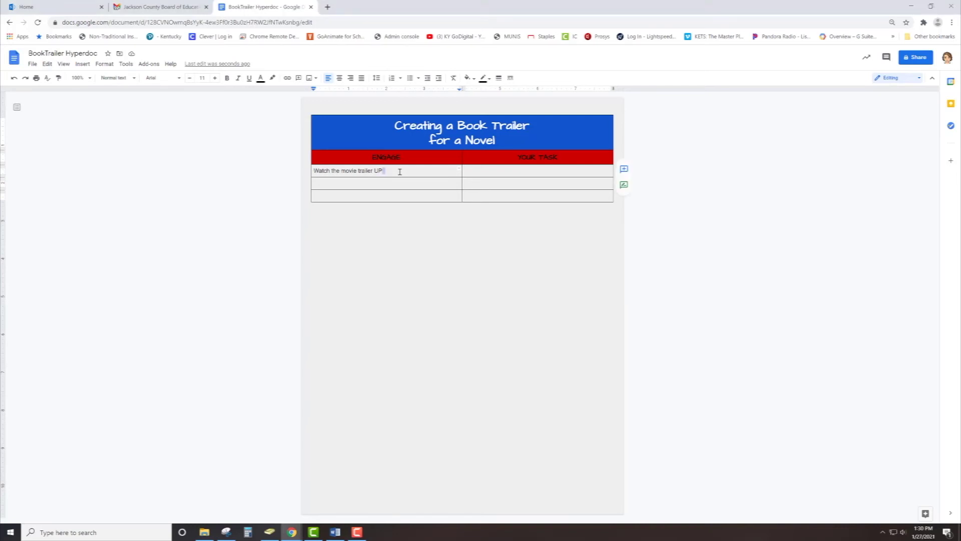
{"action": "key", "text": "Return"}
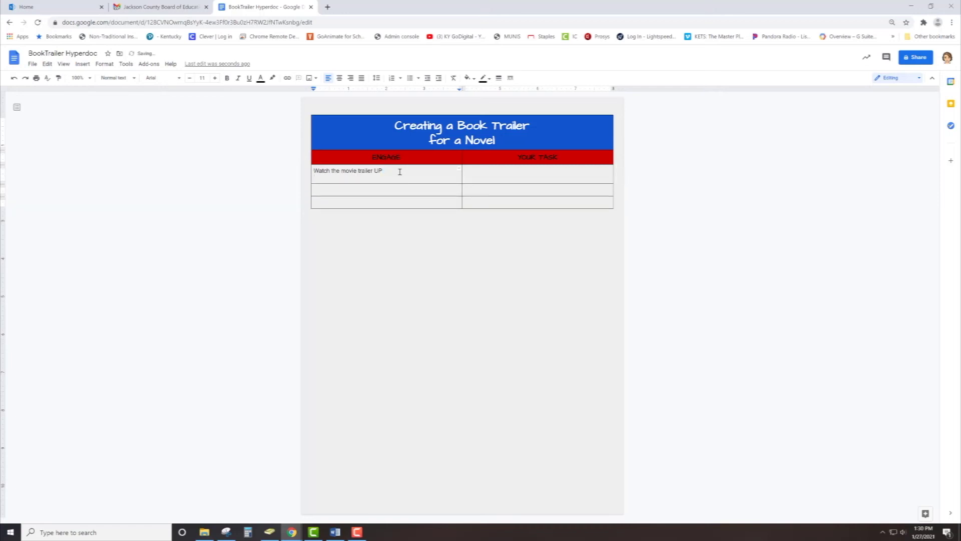
{"action": "type", "text": "https://www.youtube.com/watch?v=ORFWdXl_zJ4"}
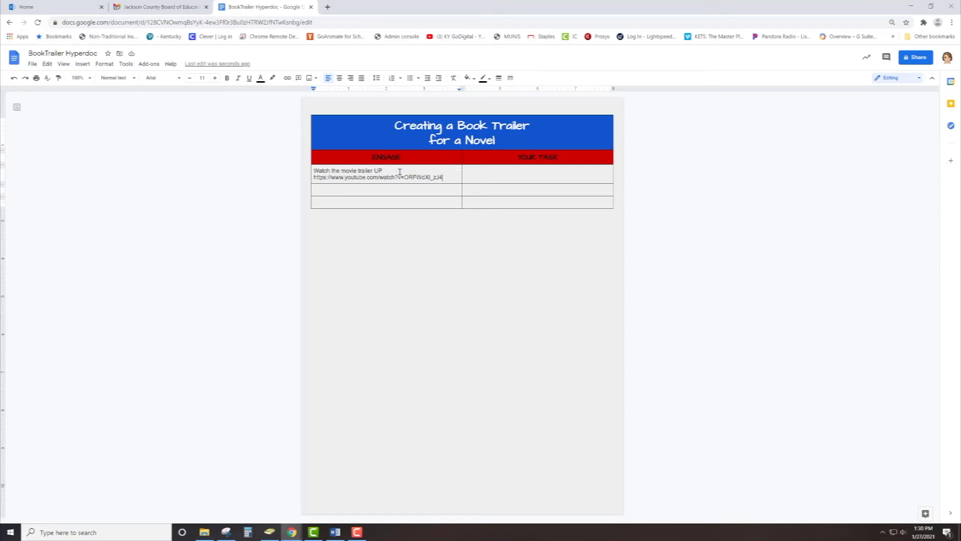
{"action": "left_click", "coordinate": [13, 79]}
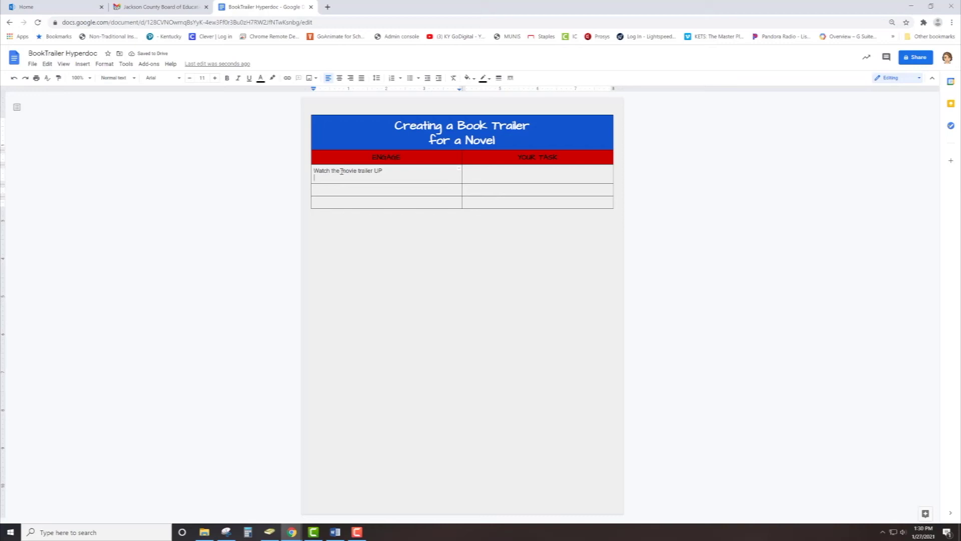
{"action": "left_click_drag", "start_coordinate": [342, 172], "coordinate": [371, 171]}
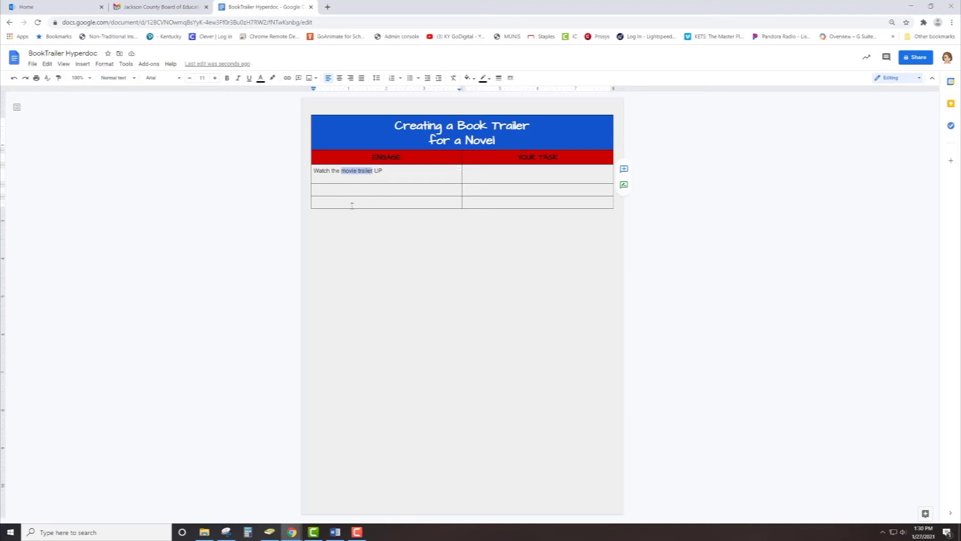
{"action": "left_click", "coordinate": [286, 80]}
{"action": "type", "text": "https://www.youtube.com/watch?v=ORFWdXl_zJ4"}
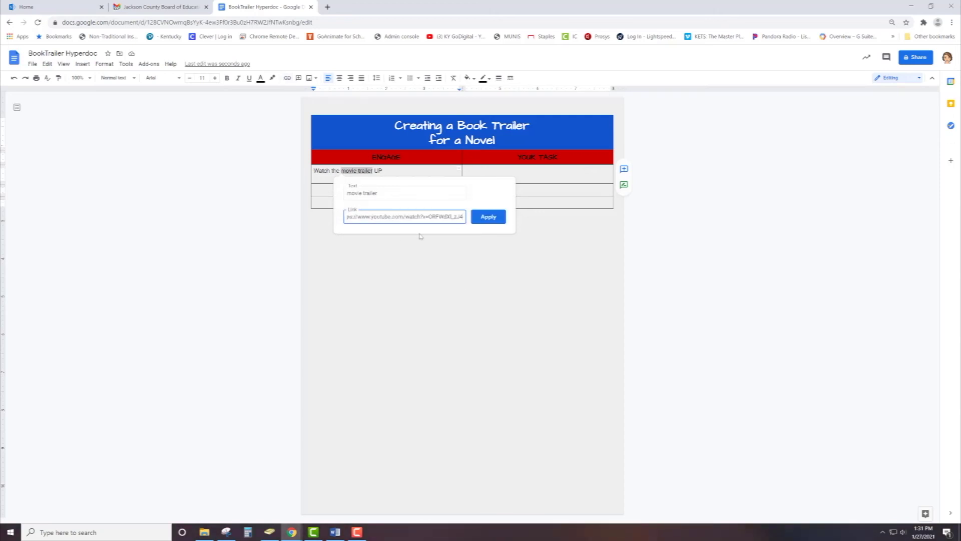
{"action": "left_click", "coordinate": [488, 216]}
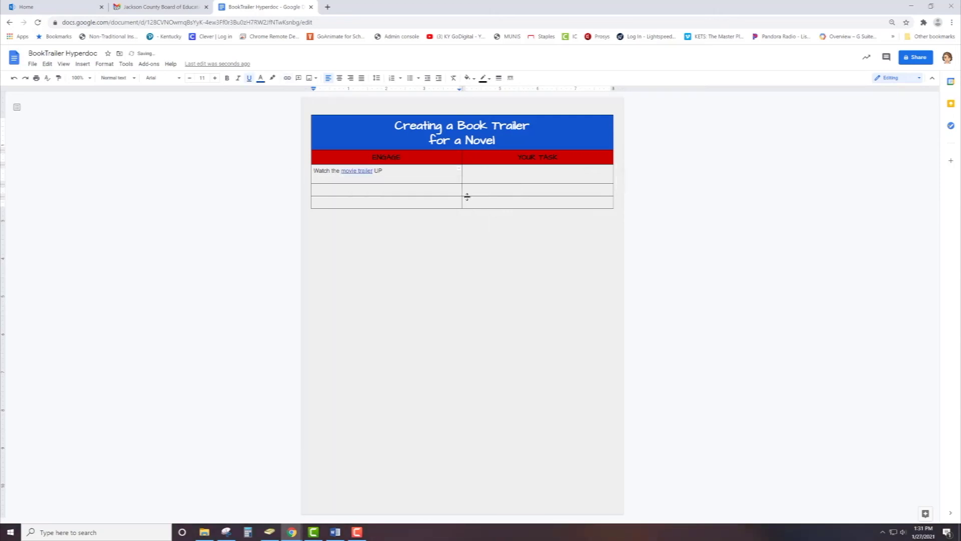
{"action": "left_click", "coordinate": [356, 171]}
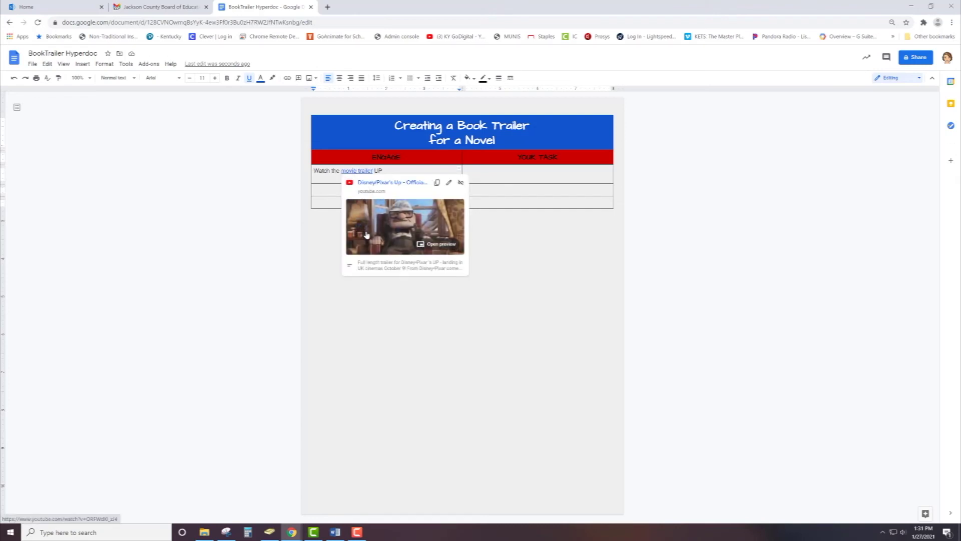
{"action": "left_click", "coordinate": [282, 244]}
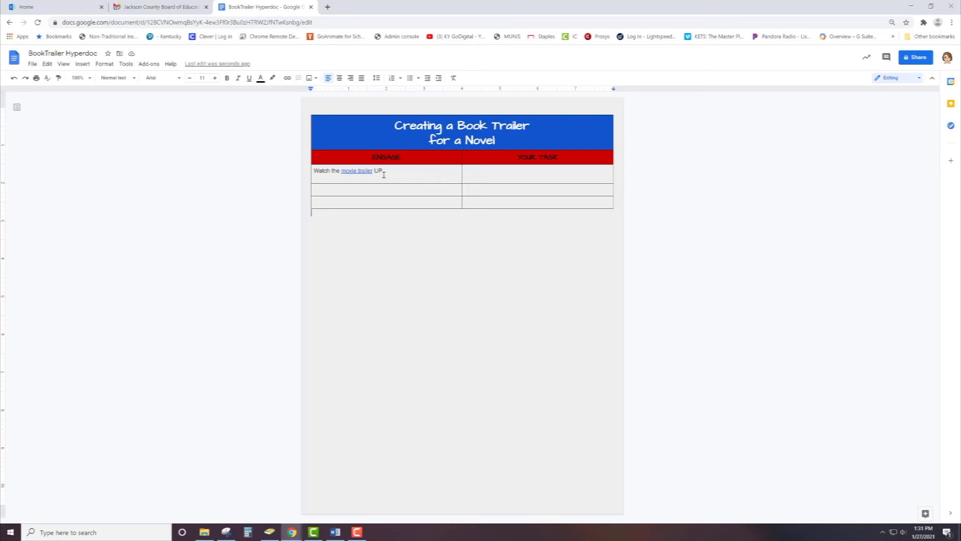
Step: Add another line below the movie trailer text and paste the copied picture of the balloon house there
{"action": "left_click", "coordinate": [387, 175]}
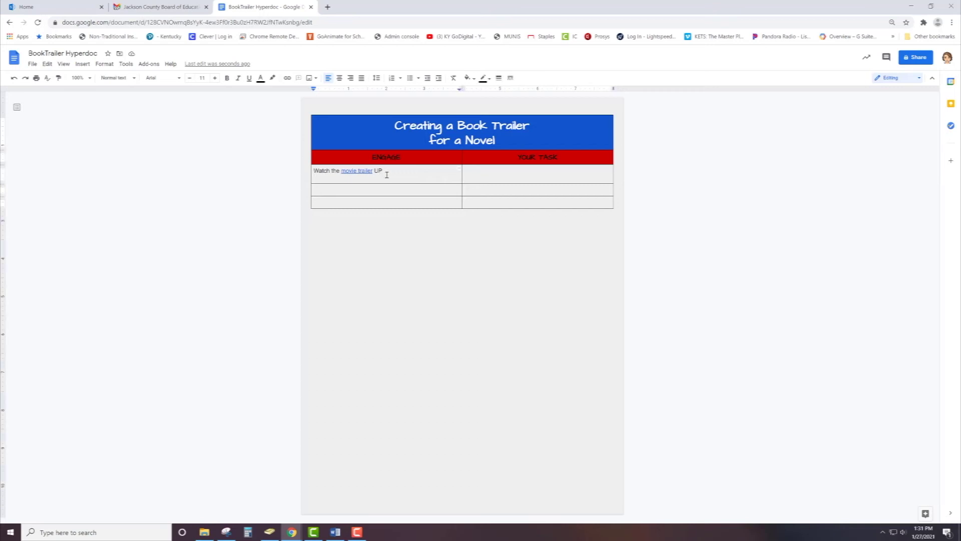
{"action": "key", "text": "Return"}
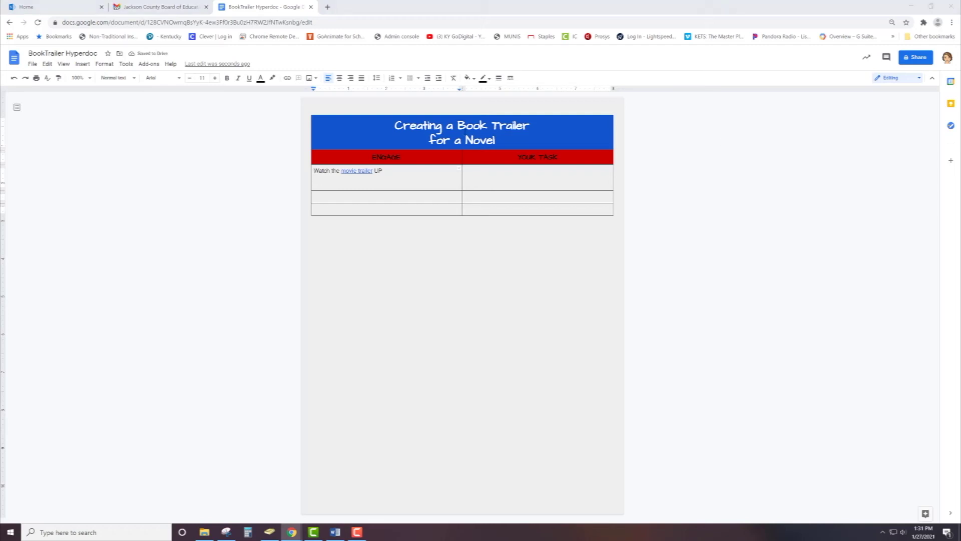
{"action": "left_click", "coordinate": [359, 184]}
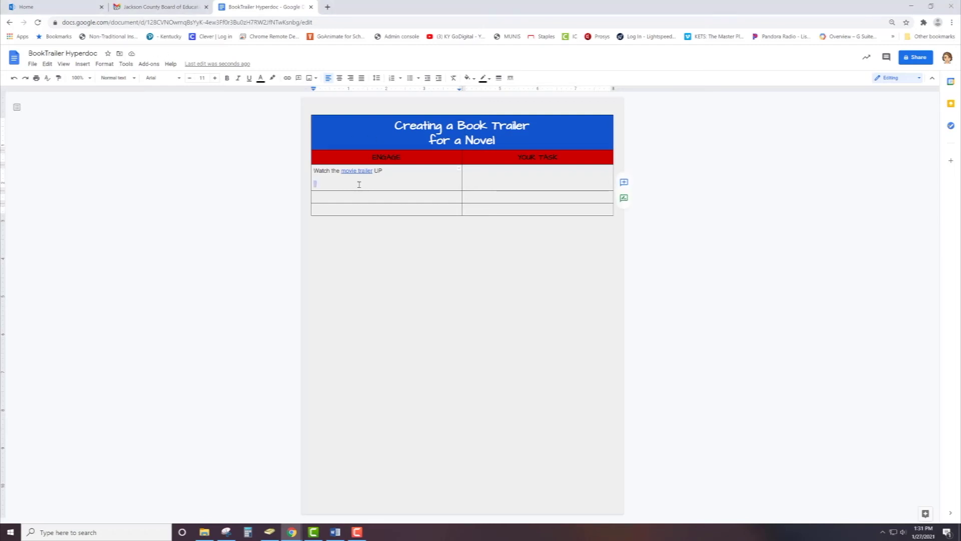
{"action": "key", "text": "ctrl+v"}
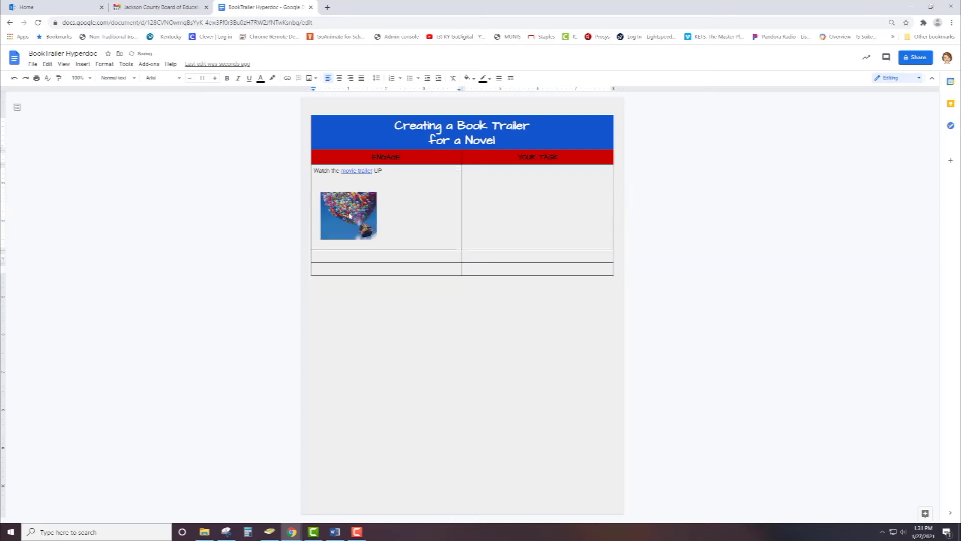
Step: Move the balloon picture up close beneath the trailer text and narrow the table's first column to about 3 inches
{"action": "left_click", "coordinate": [371, 229]}
{"action": "left_click_drag", "start_coordinate": [357, 228], "coordinate": [381, 214]}
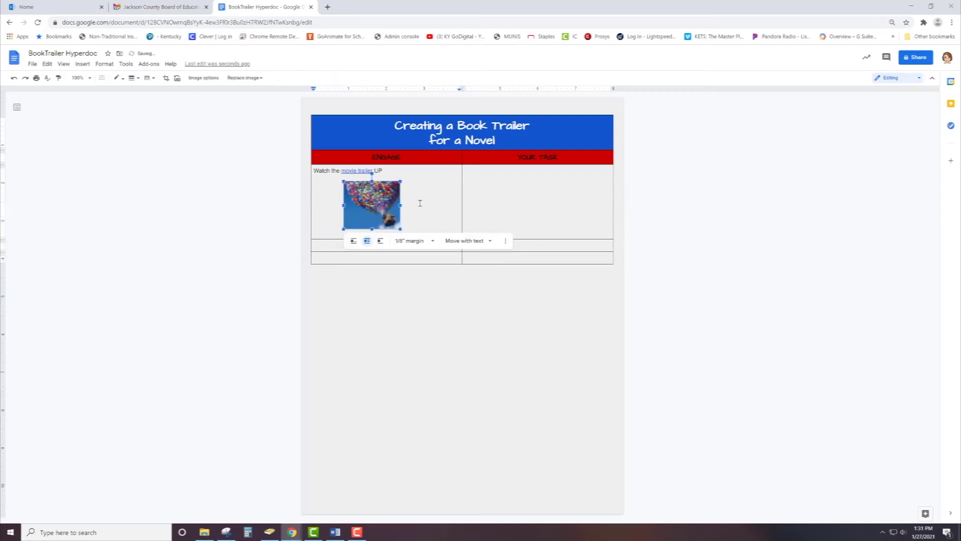
{"action": "left_click_drag", "start_coordinate": [375, 203], "coordinate": [367, 206]}
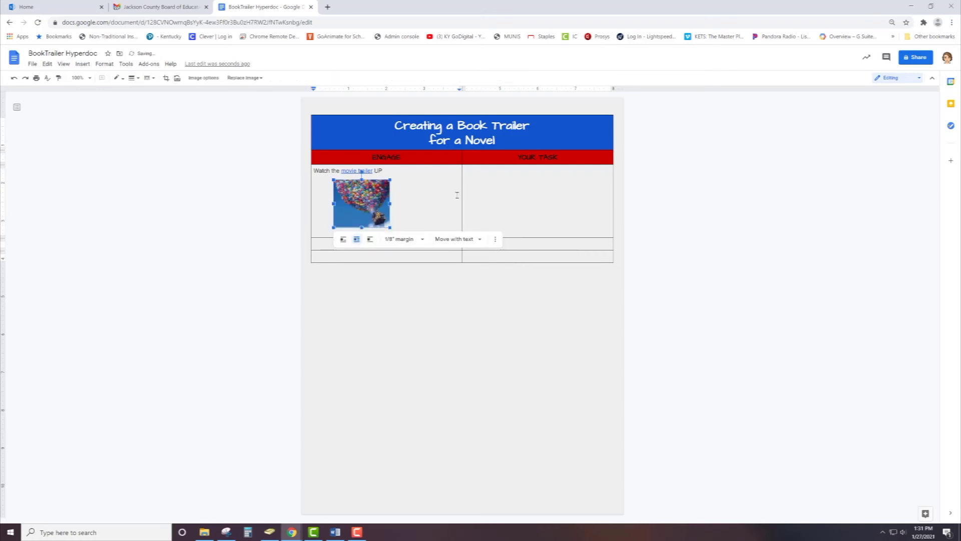
{"action": "left_click_drag", "start_coordinate": [462, 194], "coordinate": [430, 195]}
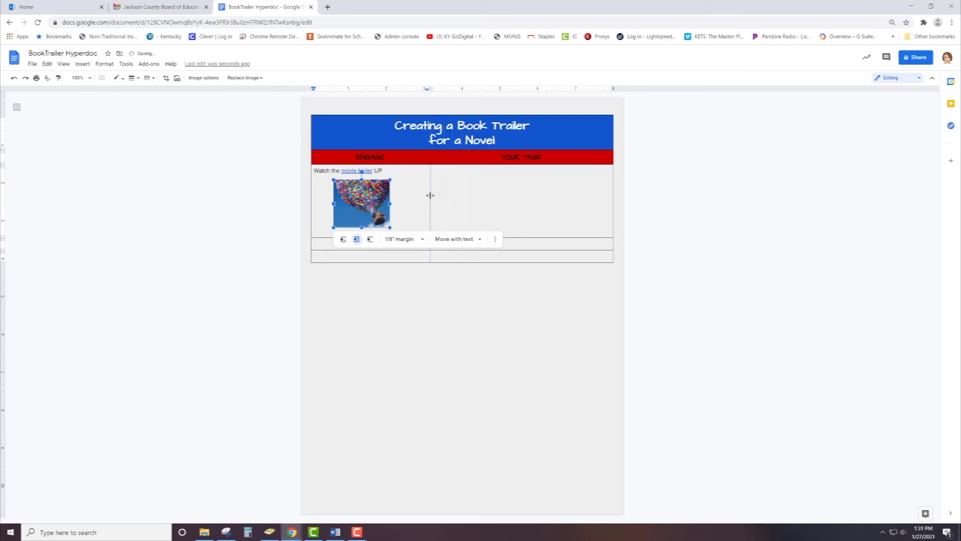
Step: Enter four questions about movie trailers, from "What is the purpose of a movie trailer?" to "Did it make you want to watch the movie?", beside the picture
{"action": "left_click", "coordinate": [468, 198]}
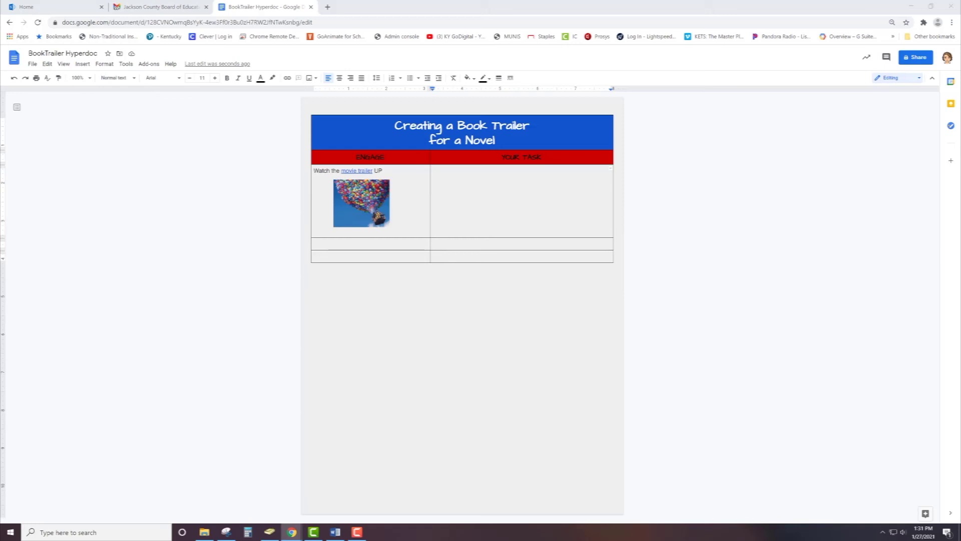
{"action": "left_click", "coordinate": [479, 185]}
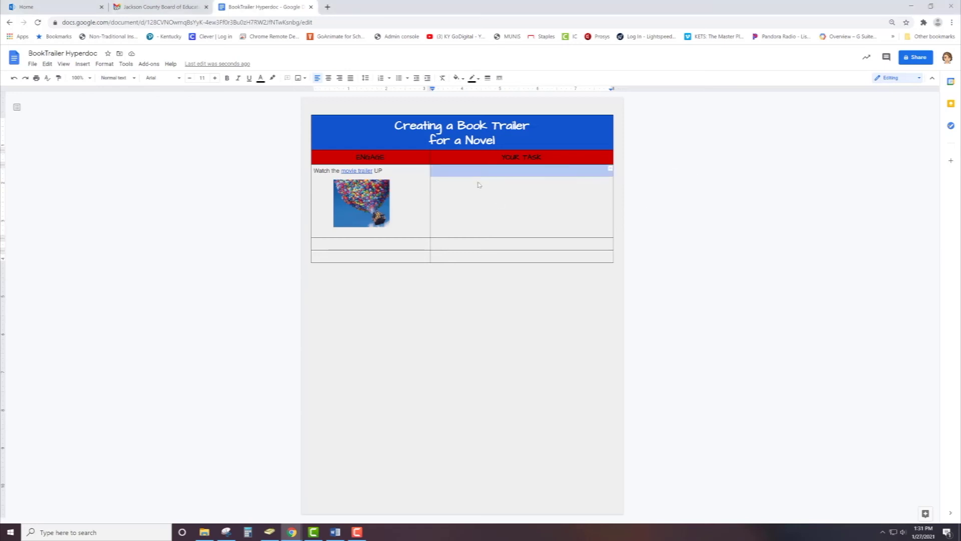
{"action": "left_click", "coordinate": [478, 182]}
{"action": "type", "text": "What is the purpose of a movie trailer? What makes a good movie trailer? What was the last movie trailer you watched? Did it make you want to watch the movie?"}
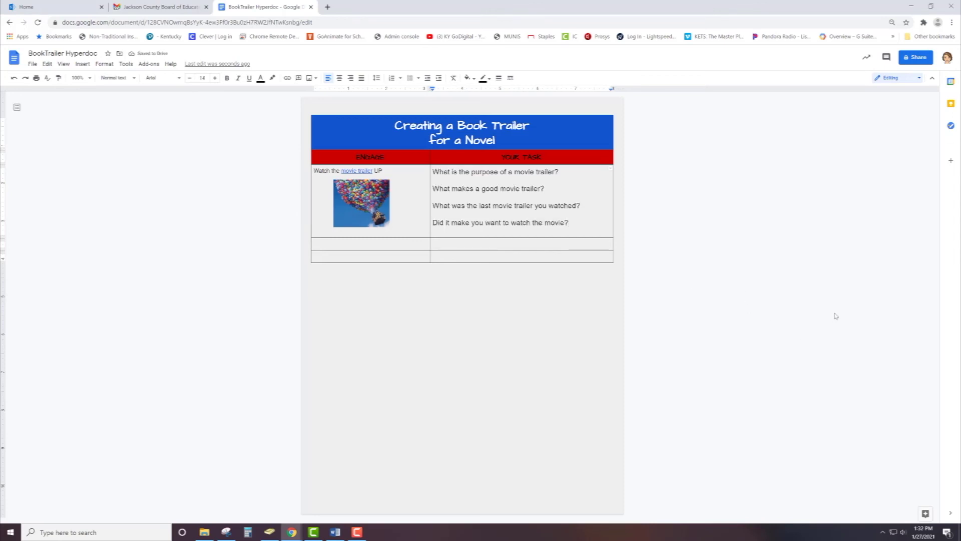
{"action": "key", "text": "F10"}
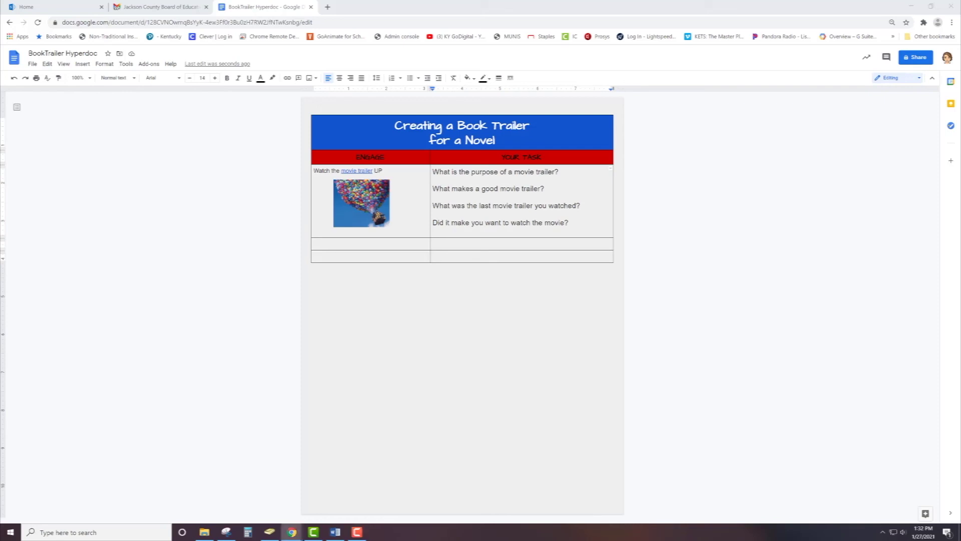
Step: Add red "EXPLORE" and "YOUR TASK" headings in the fourth row, and the sample book trailer instructions with nine numbered points beneath "EXPLORE"
{"action": "left_click", "coordinate": [354, 245]}
{"action": "type", "text": "EXPLORE\tYOUR TASK"}
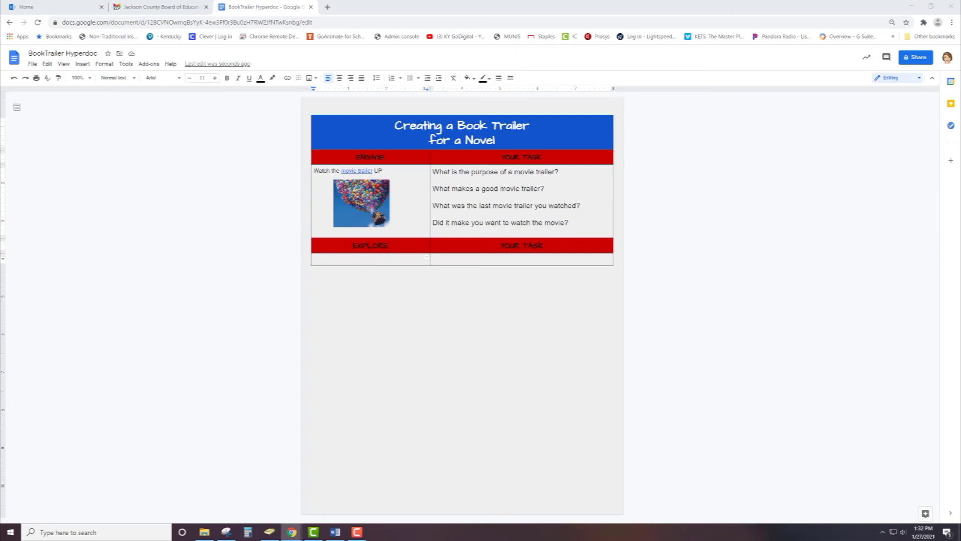
{"action": "double_click", "coordinate": [319, 262]}
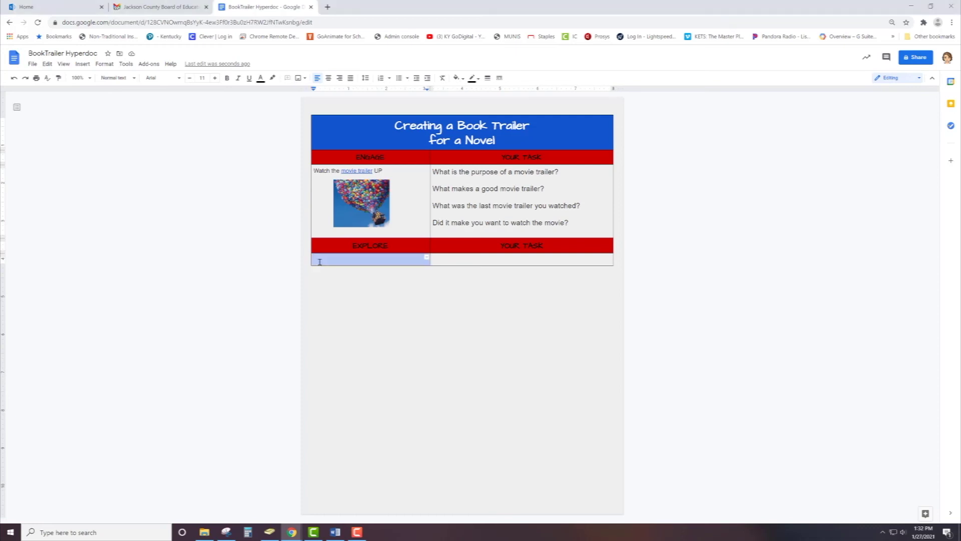
{"action": "type", "text": "Explore Sample Book Trailers.  While exploring, think about the following points that make great book trailers.  Readable text Clear recordings Interesting, clear images Timing of Images Concise language Music reflects mood of book Narration is louder than background music Enough details to be interesting without giving away the ending Ends with a question or scene that makes you want to read the book."}
Step: Add linked titles with authors beneath the second "YOUR TASK": Inside Out & Back Again, Rules, How to Survive Middle School, Turtle in Paradise
{"action": "left_click", "coordinate": [477, 298]}
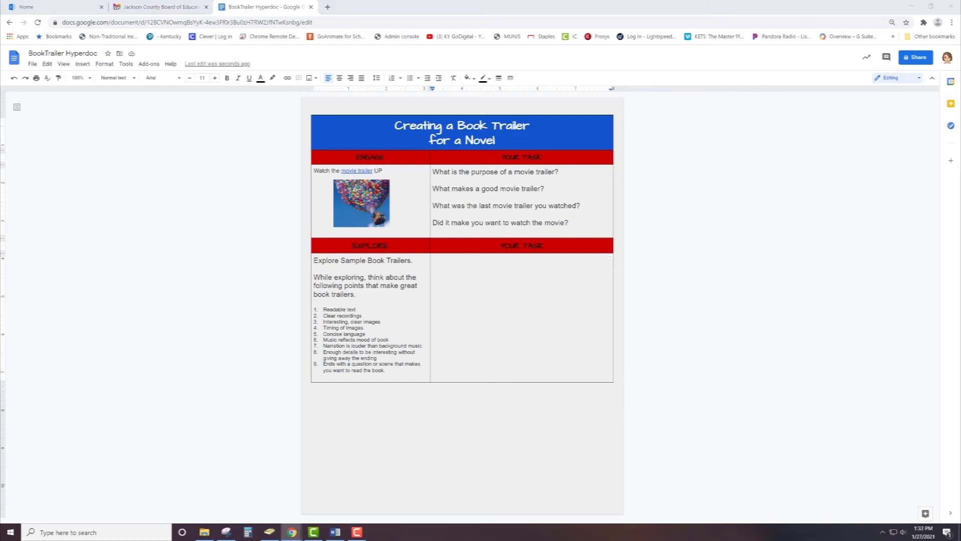
{"action": "left_click", "coordinate": [486, 278]}
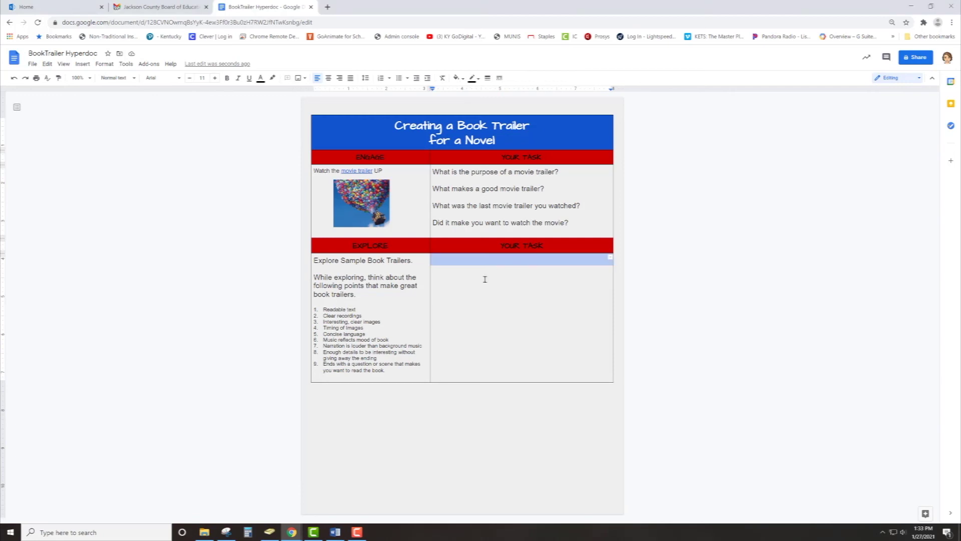
{"action": "left_click", "coordinate": [479, 271]}
{"action": "type", "text": "Inside Out & Back Again by Thanhai Lai Rules by Cynthia Lord How to Survive Middle School by Donna Gephart Turtle in Paradise by Jennifer Holm"}
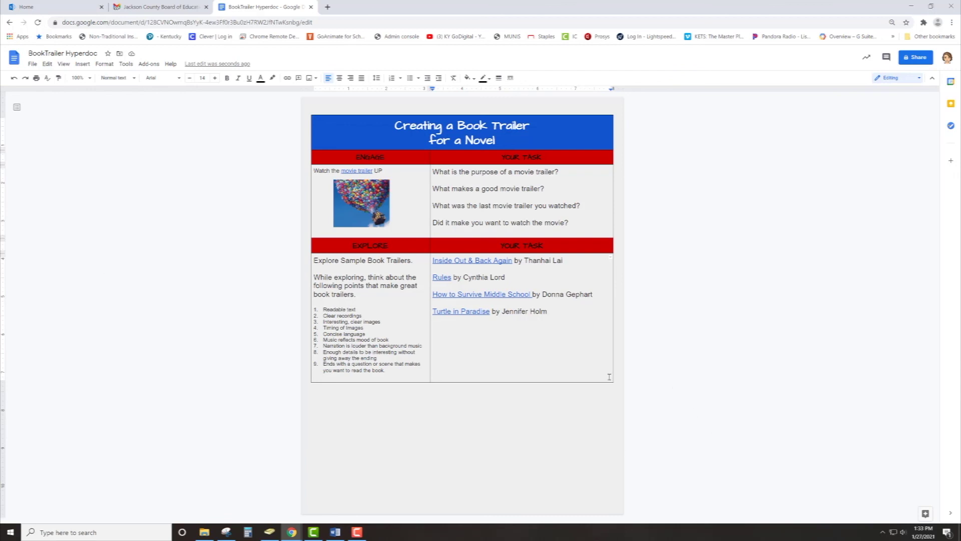
Step: Insert a new table row below the row with the sample book trailer instructions and linked titles
{"action": "right_click", "coordinate": [541, 328]}
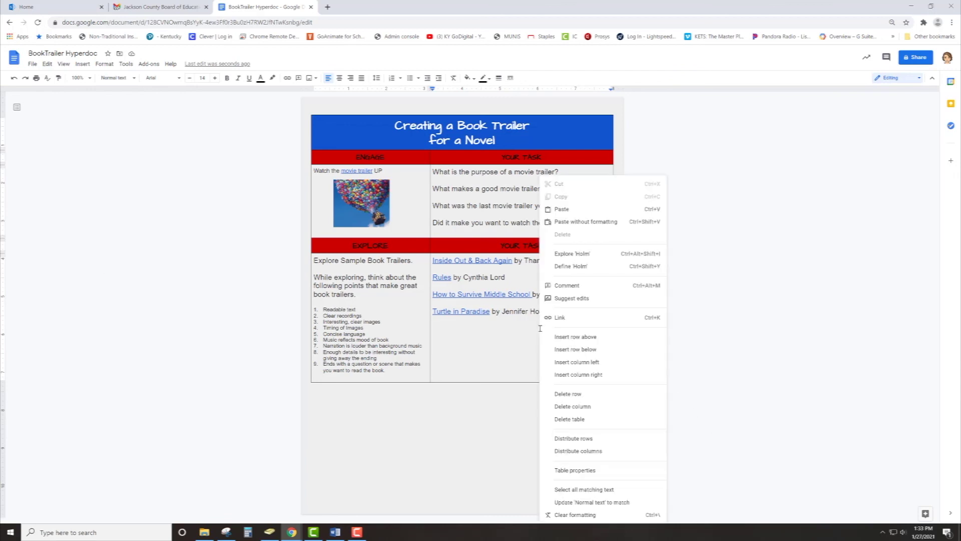
{"action": "left_click", "coordinate": [568, 350]}
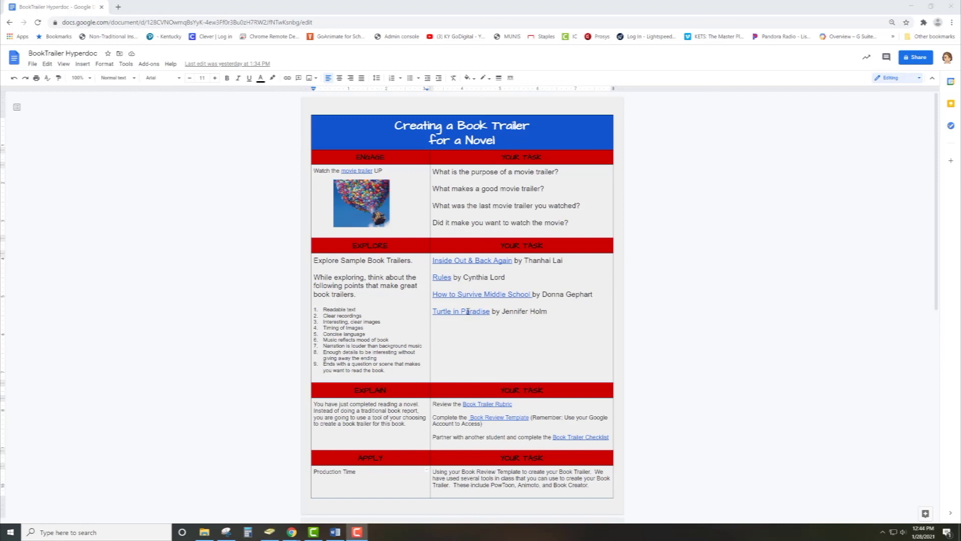
Step: Review the completed hyperdoc from the title through the Engage, Explore, Explain, Apply and Share sections and their tasks
{"action": "scroll", "coordinate": [469, 309], "scroll_direction": "down", "scroll_amount": 1}
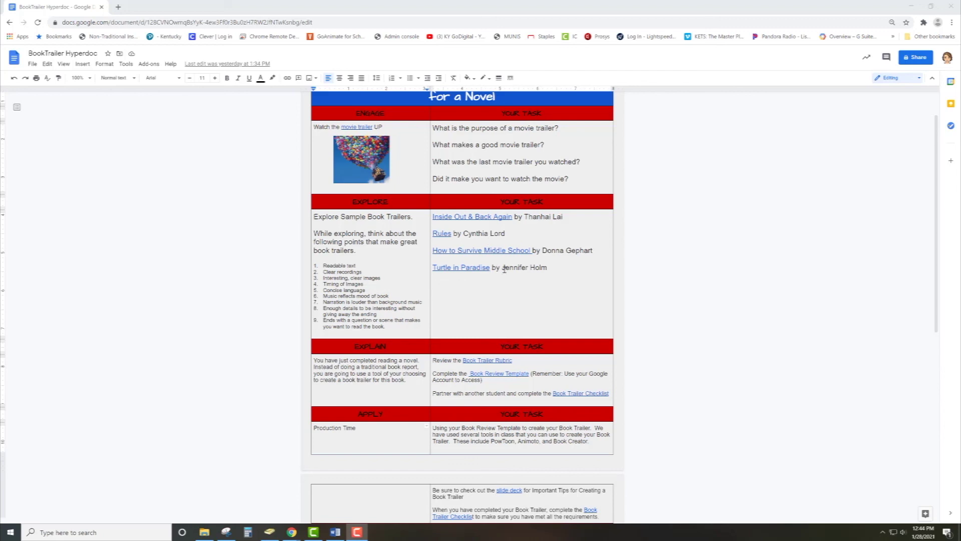
{"action": "scroll", "coordinate": [504, 269], "scroll_direction": "down", "scroll_amount": 1}
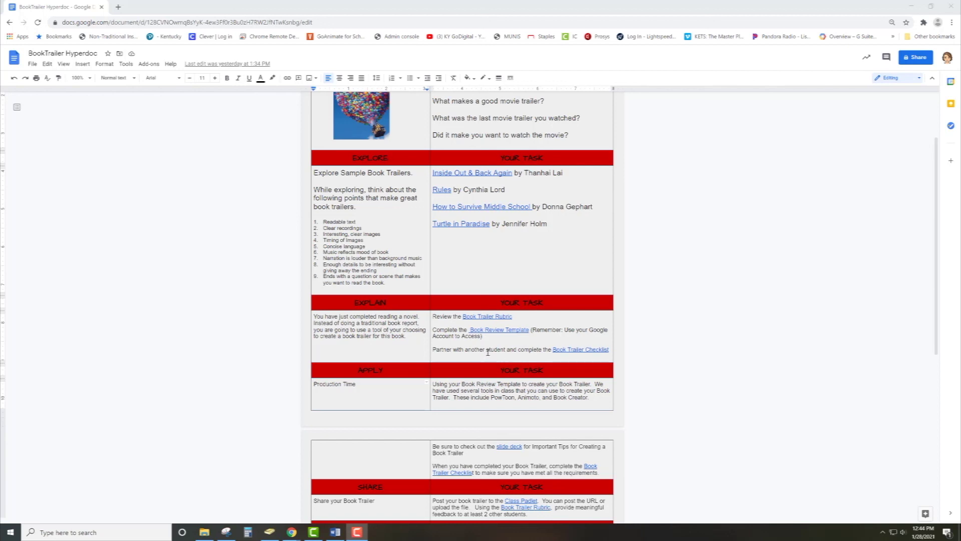
{"action": "scroll", "coordinate": [488, 352], "scroll_direction": "down", "scroll_amount": 3}
{"action": "scroll", "coordinate": [488, 352], "scroll_direction": "up", "scroll_amount": 6}
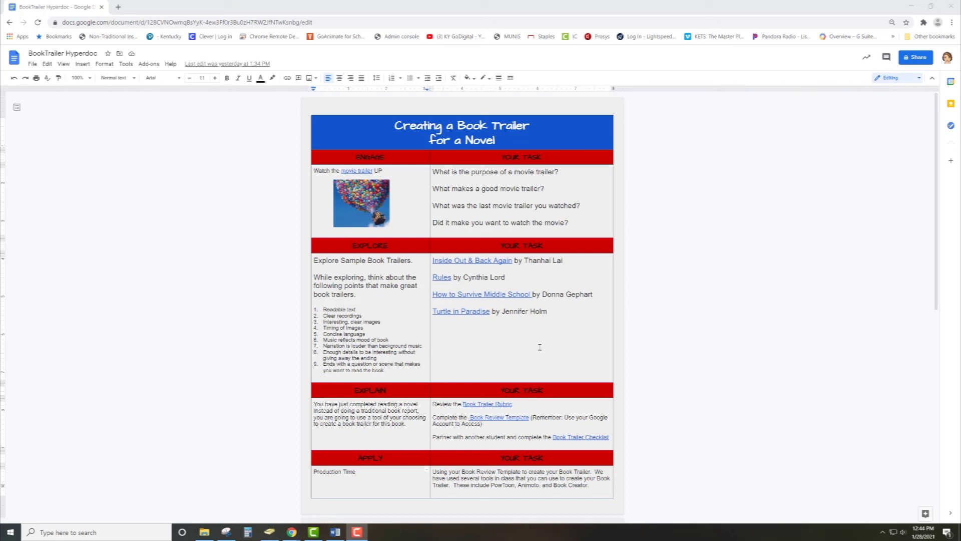
{"action": "scroll", "coordinate": [511, 295], "scroll_direction": "down", "scroll_amount": 1}
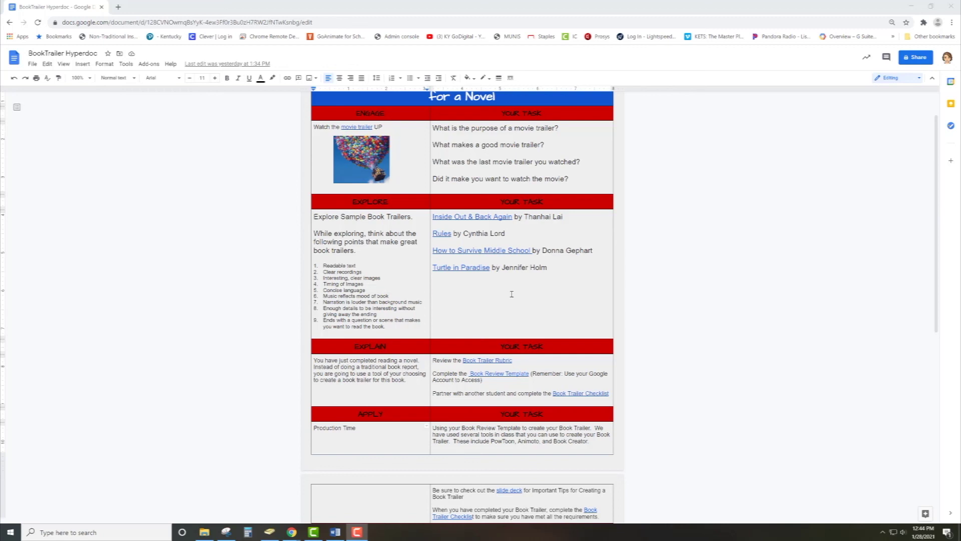
{"action": "scroll", "coordinate": [511, 294], "scroll_direction": "up", "scroll_amount": 1}
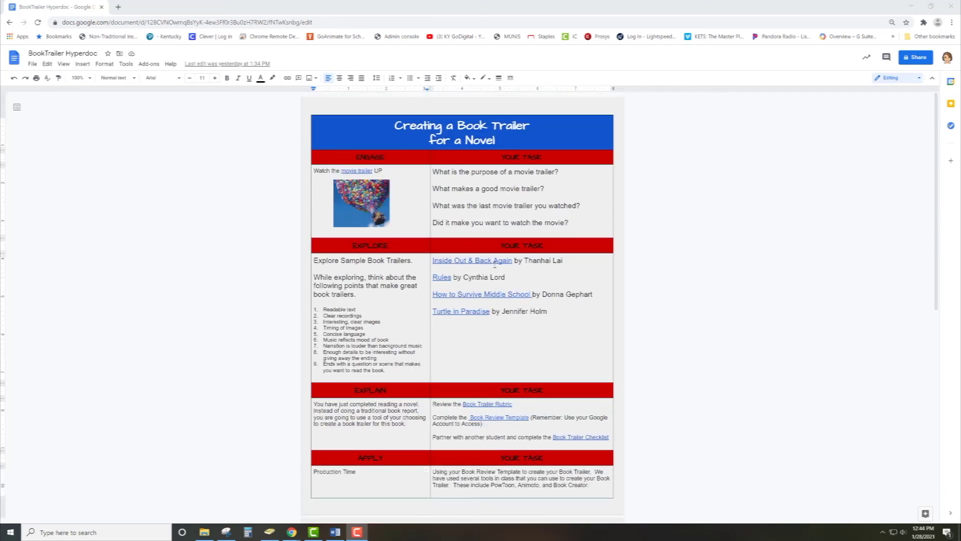